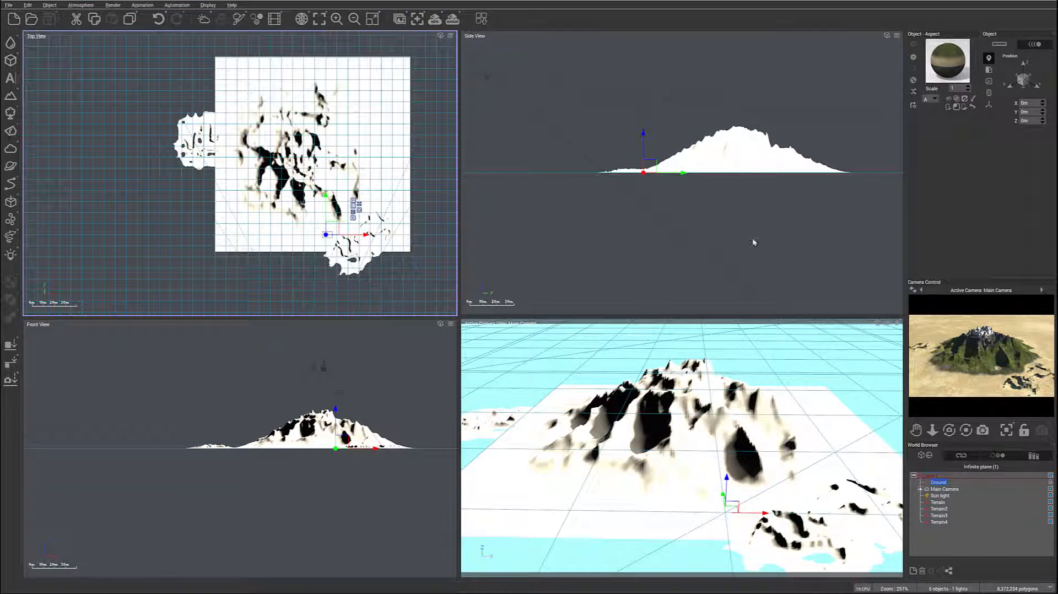
- Add a new EcoSystem layer named Forest above the existing layers in the first Terrain object's material
left_click(938, 502)
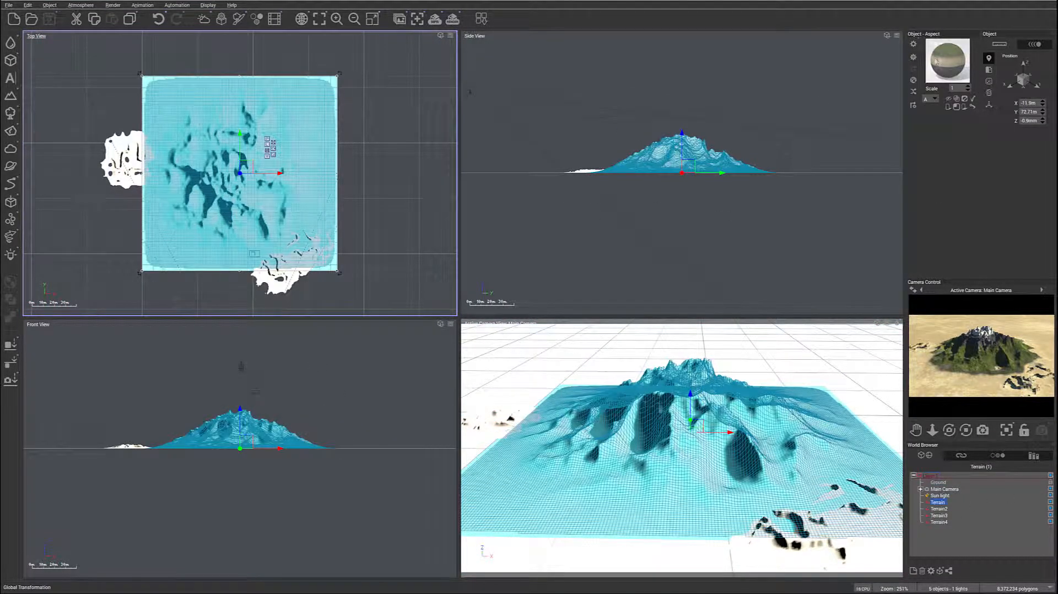
double_click(936, 62)
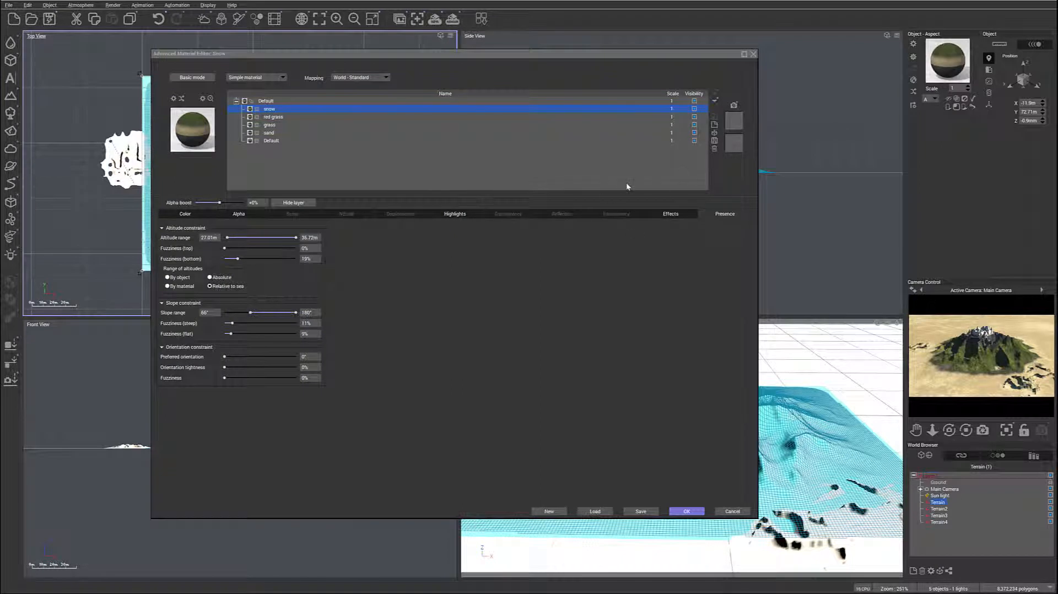
left_click(715, 126)
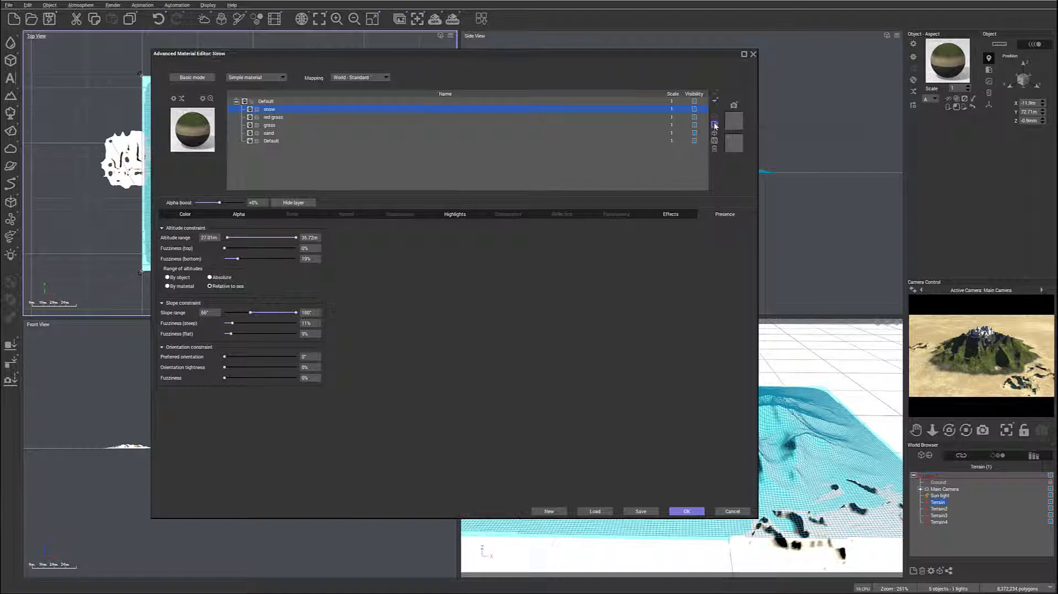
left_click(280, 78)
left_click(267, 125)
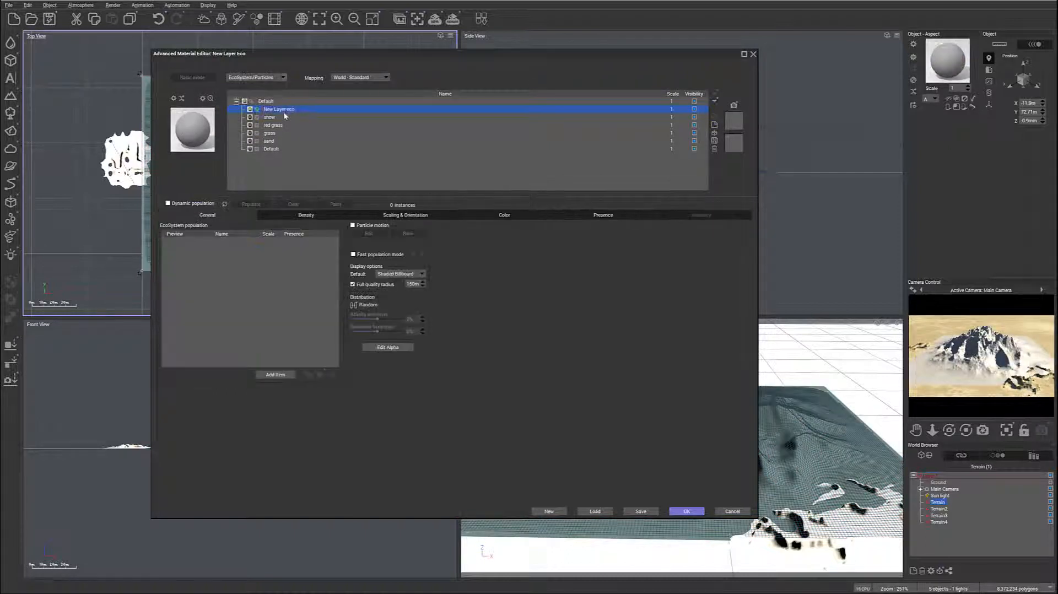
double_click(285, 109)
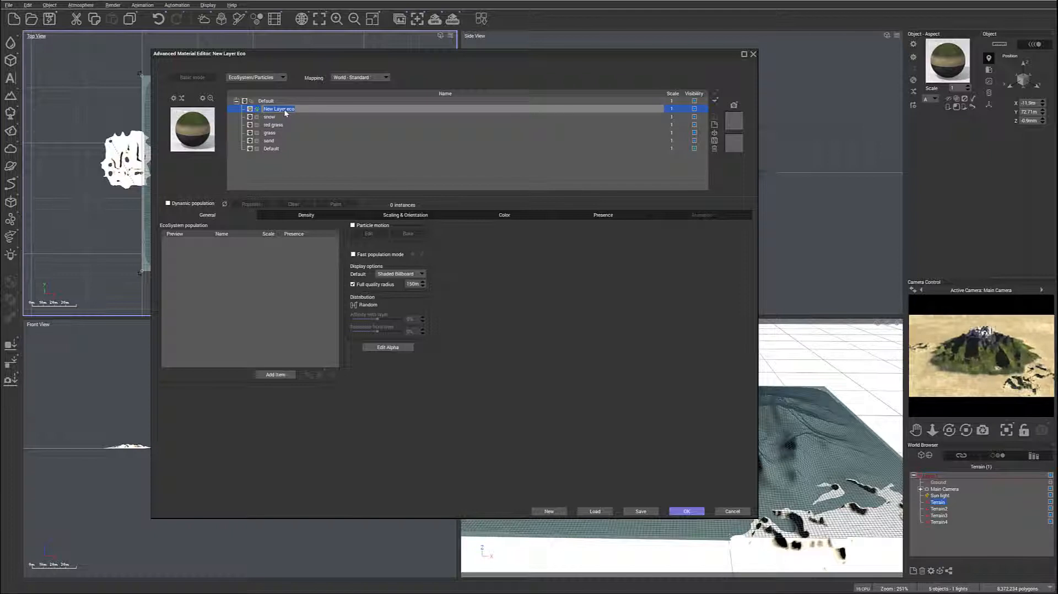
type("f")
- Add the Banana and Alder - Autumn trees to the Forest layer's ecosystem population
left_click(276, 375)
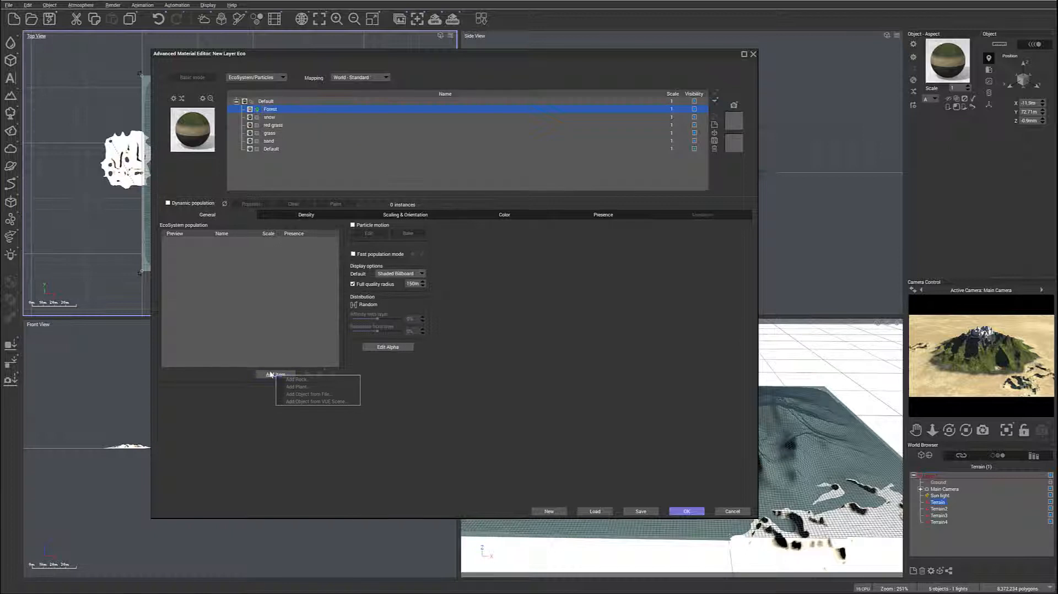
left_click(325, 387)
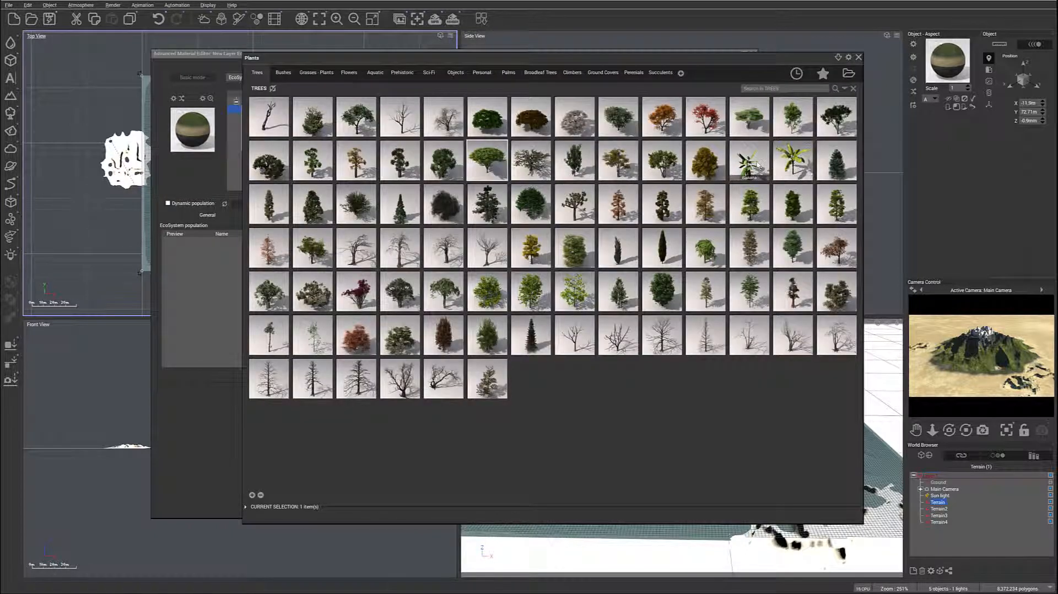
double_click(794, 166)
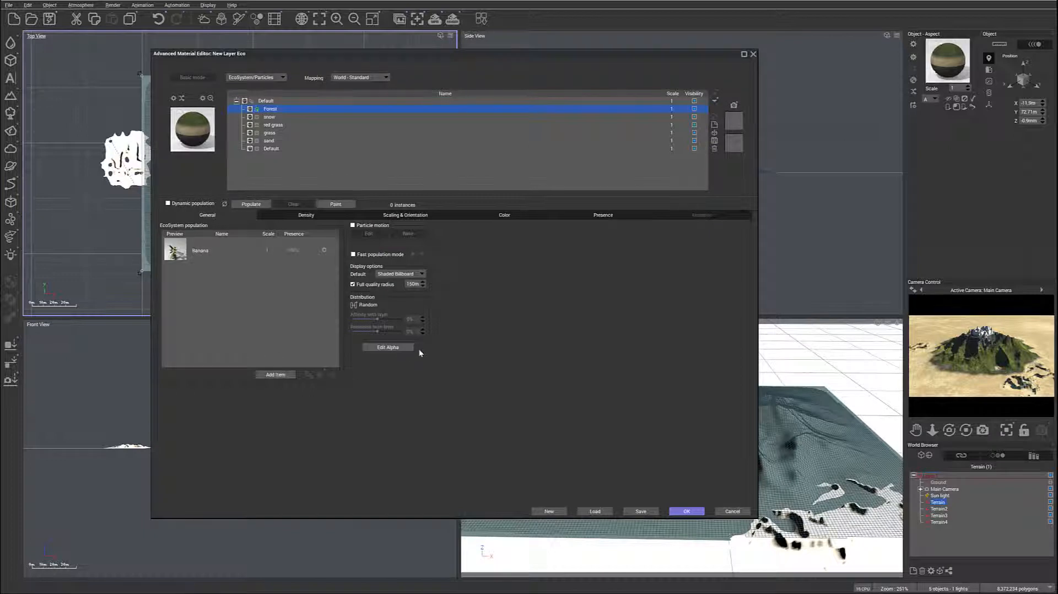
left_click(277, 375)
left_click(298, 389)
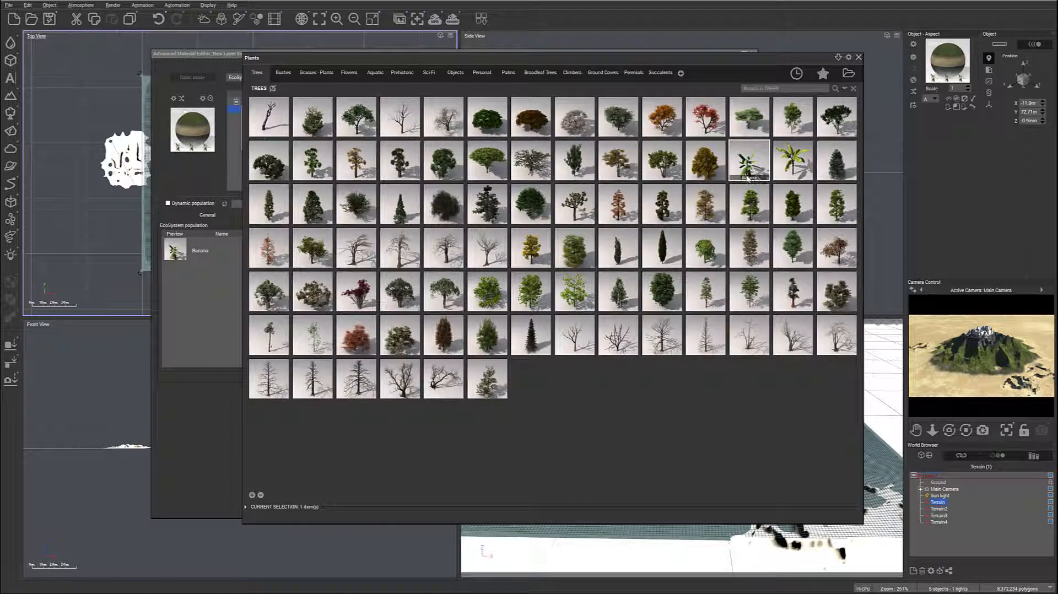
double_click(619, 165)
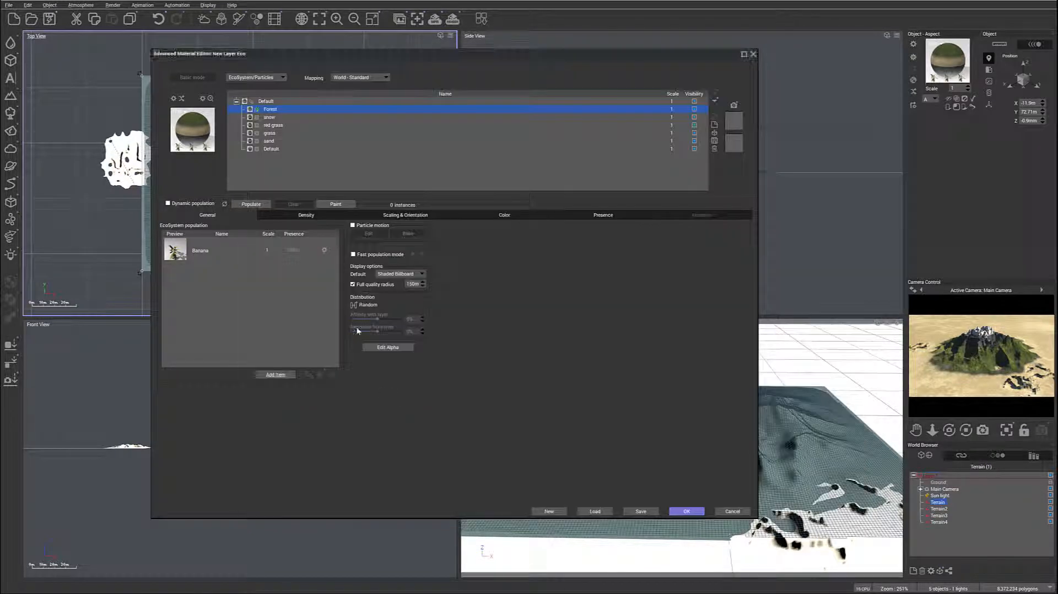
- Add the Alder - Late Spring and Banana Plant trees to the Forest population
left_click(284, 375)
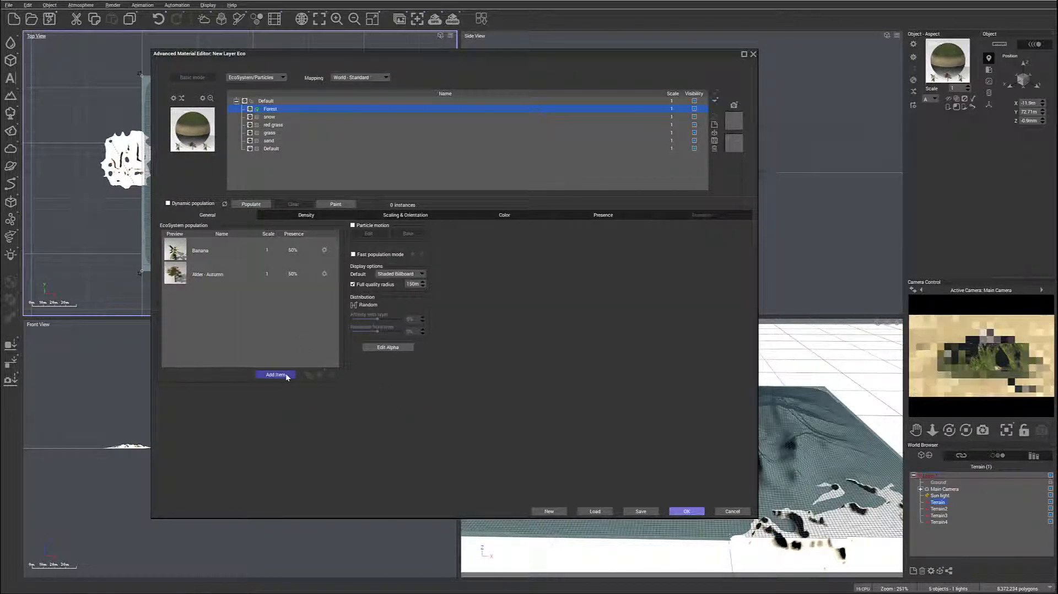
left_click(304, 388)
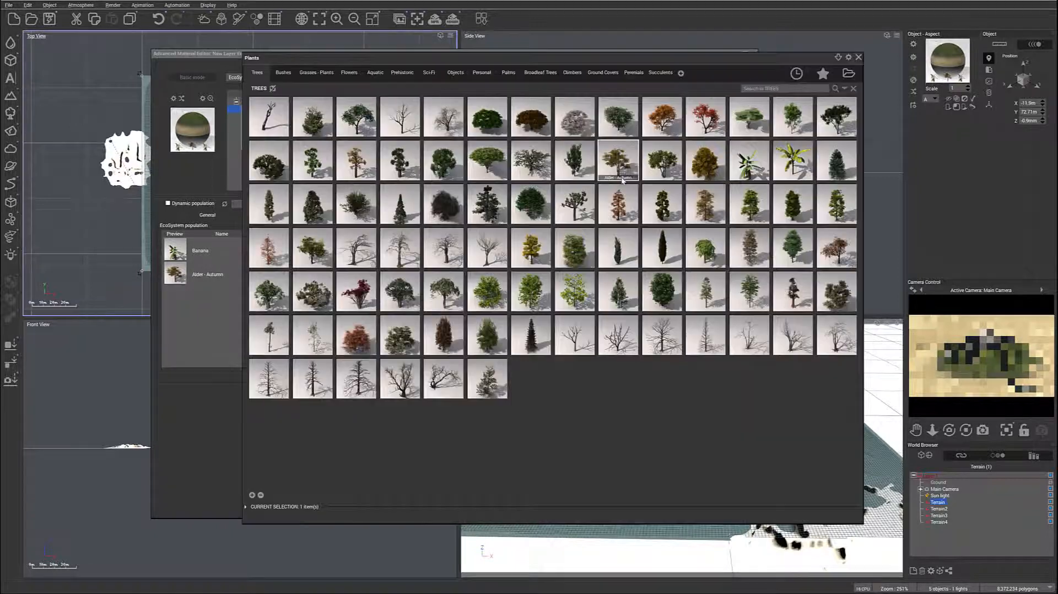
double_click(658, 167)
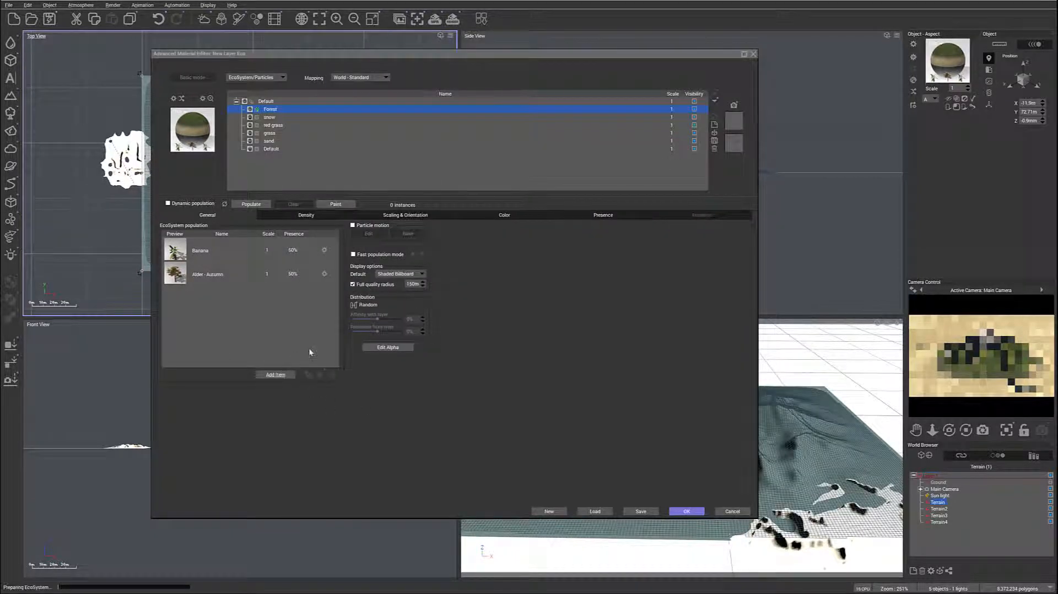
left_click(275, 374)
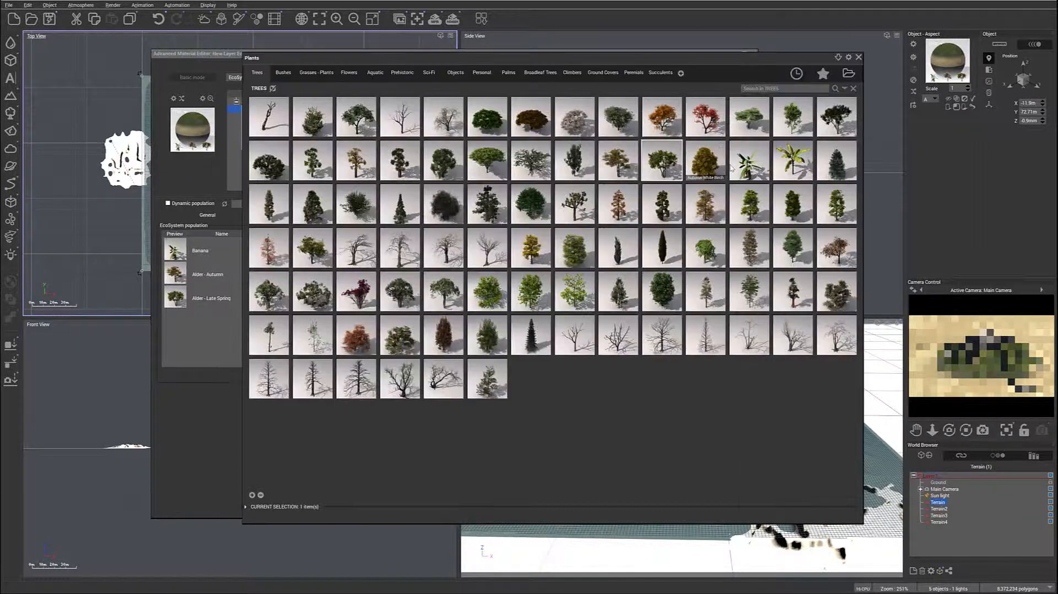
double_click(385, 321)
left_click(585, 222)
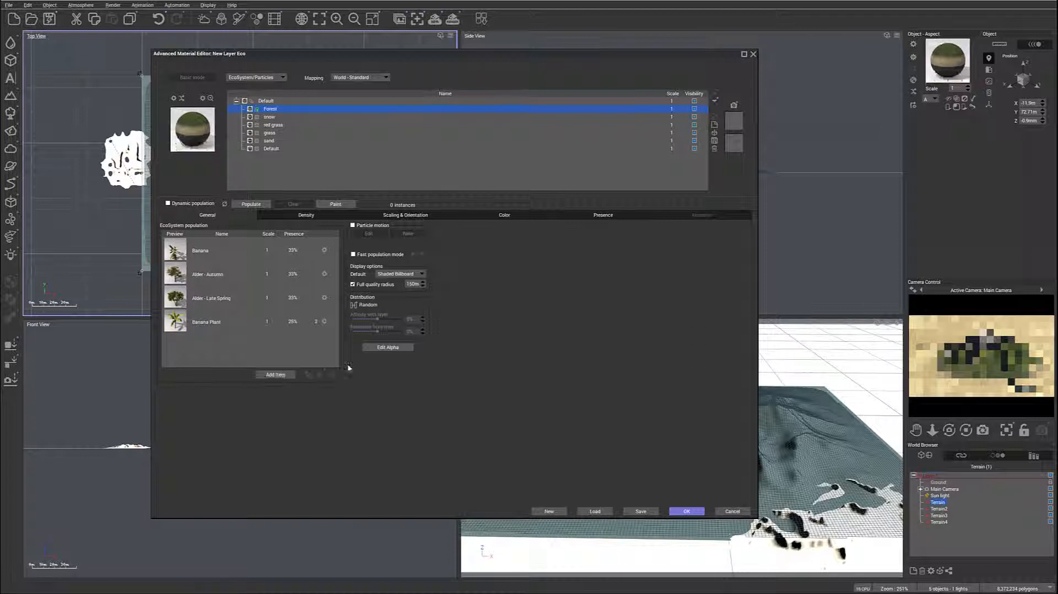
- Add the Acacia Dry-Green (Mature) tree to the Forest population with the reduced quality setting
left_click(275, 375)
left_click(296, 387)
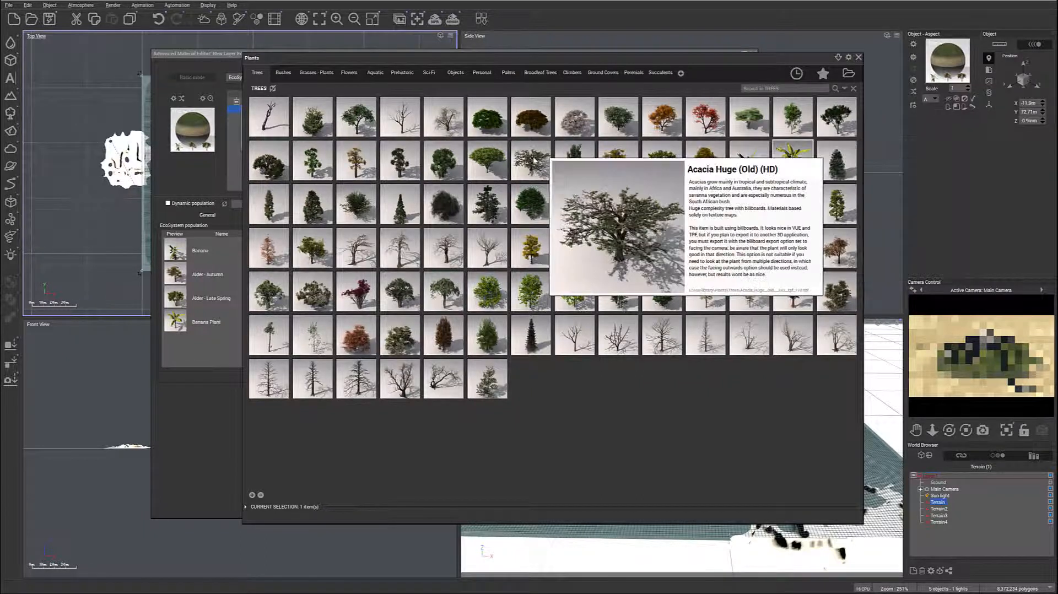
double_click(483, 160)
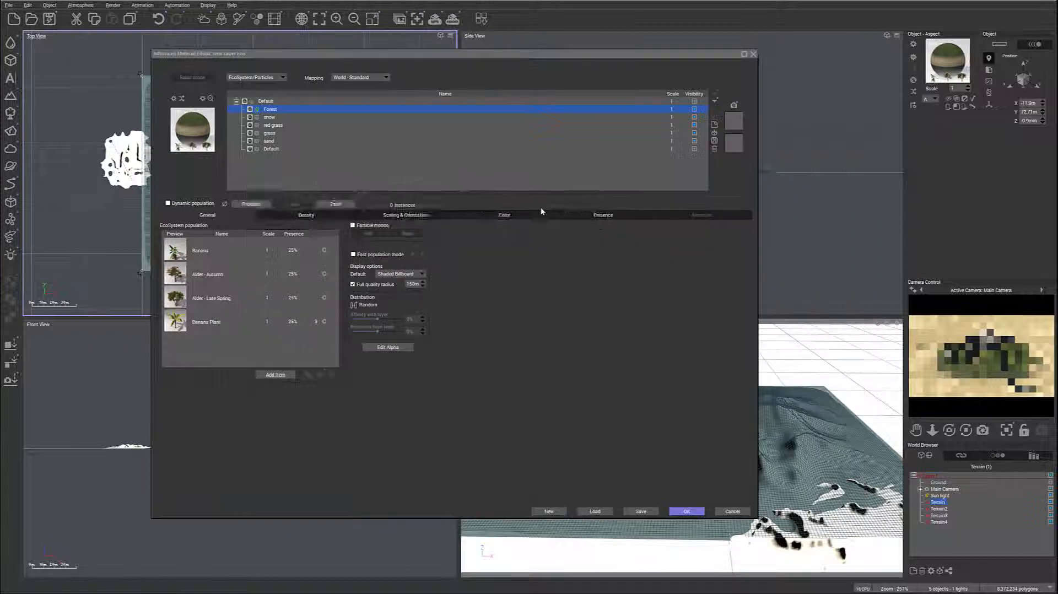
left_click(584, 220)
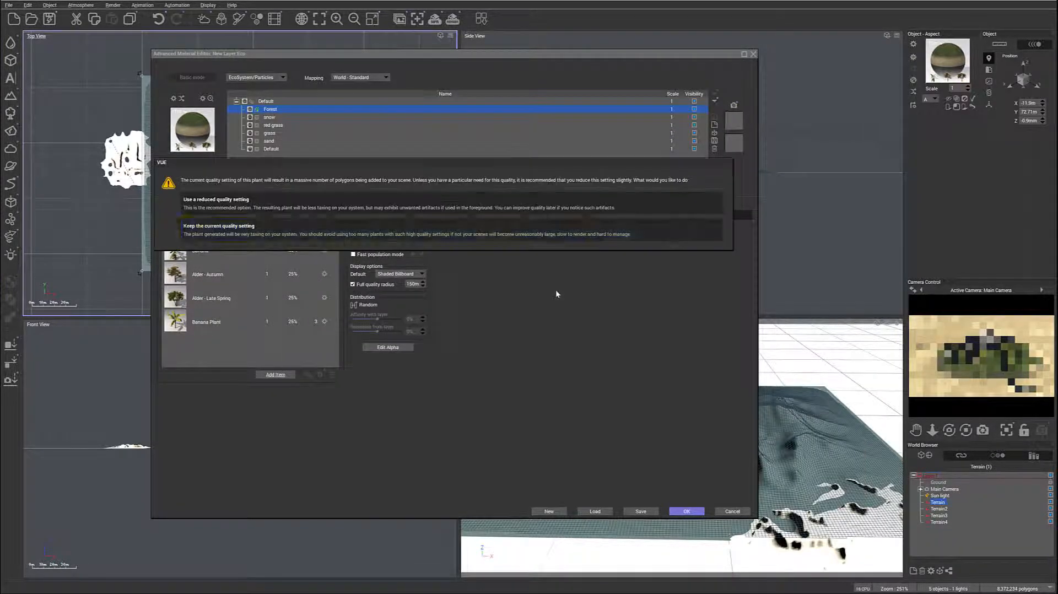
left_click(588, 199)
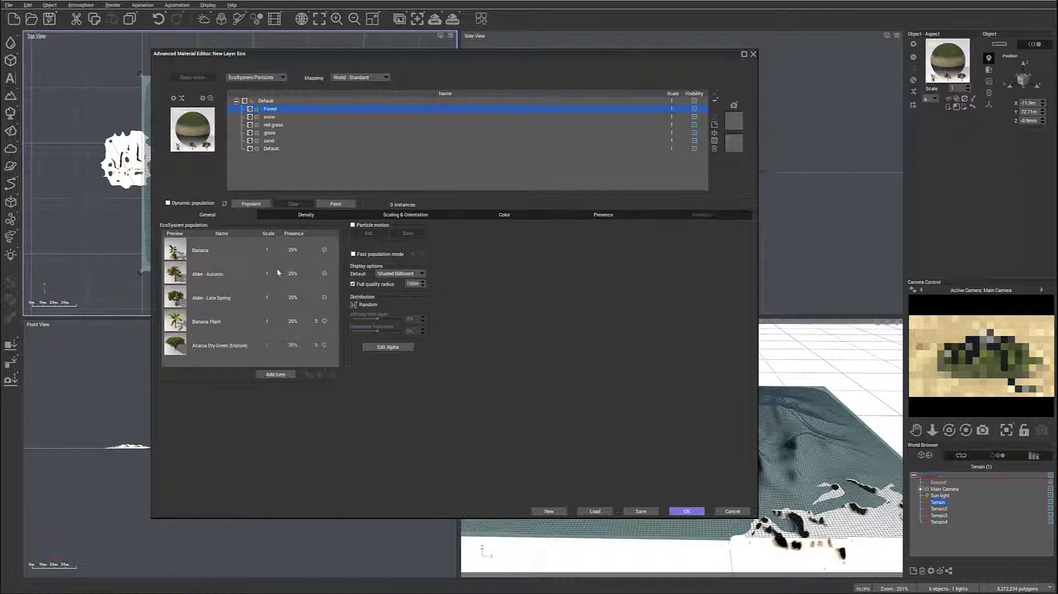
- Set the presence of Banana to 27%, Banana Plant 24%, Alder - Late Spring 19% and Alder - Autumn 17%, and scale both alders to 0.5
left_click(303, 249)
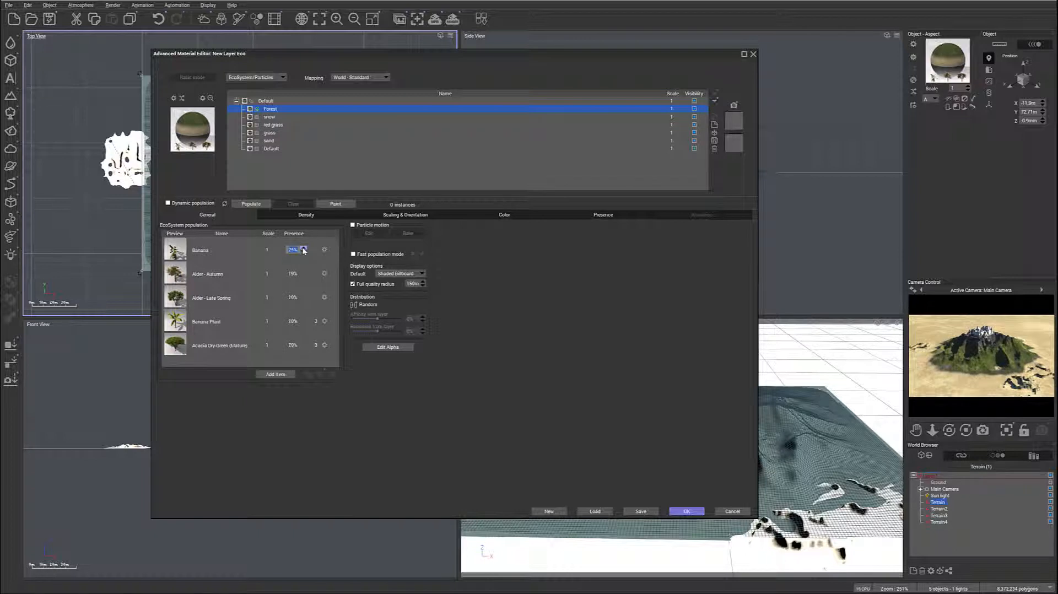
left_click(303, 275)
left_click(279, 276)
left_click(278, 275)
left_click(279, 275)
left_click(279, 300)
left_click(279, 300)
left_click(279, 300)
left_click(279, 299)
left_click(279, 300)
left_click(304, 320)
left_click(303, 320)
- Populate the terrain with the Forest plants as a trial, and clear the instances again
left_click(251, 203)
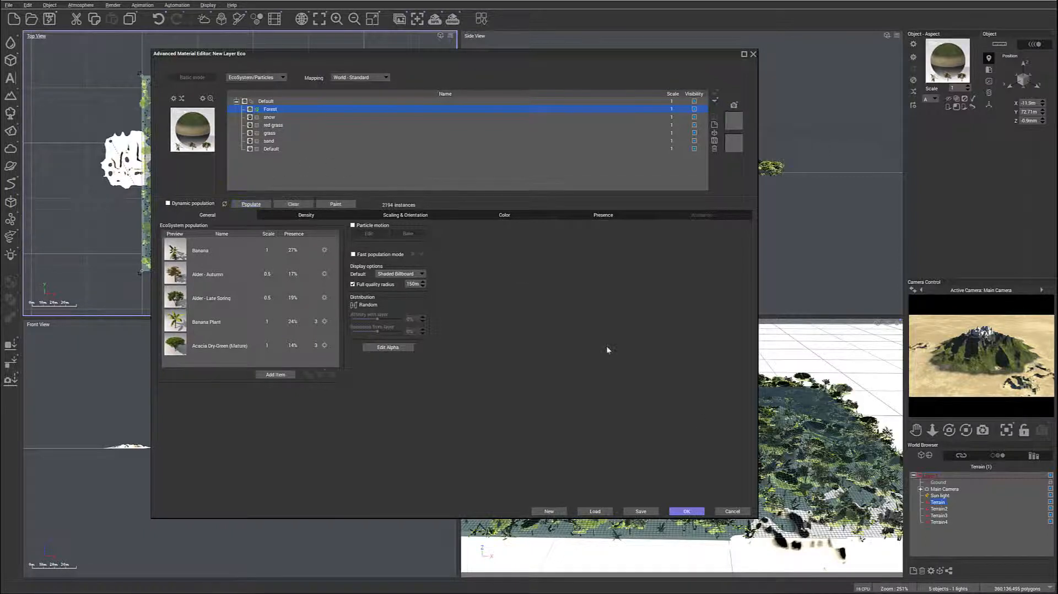
left_click_drag(677, 53, 500, 55)
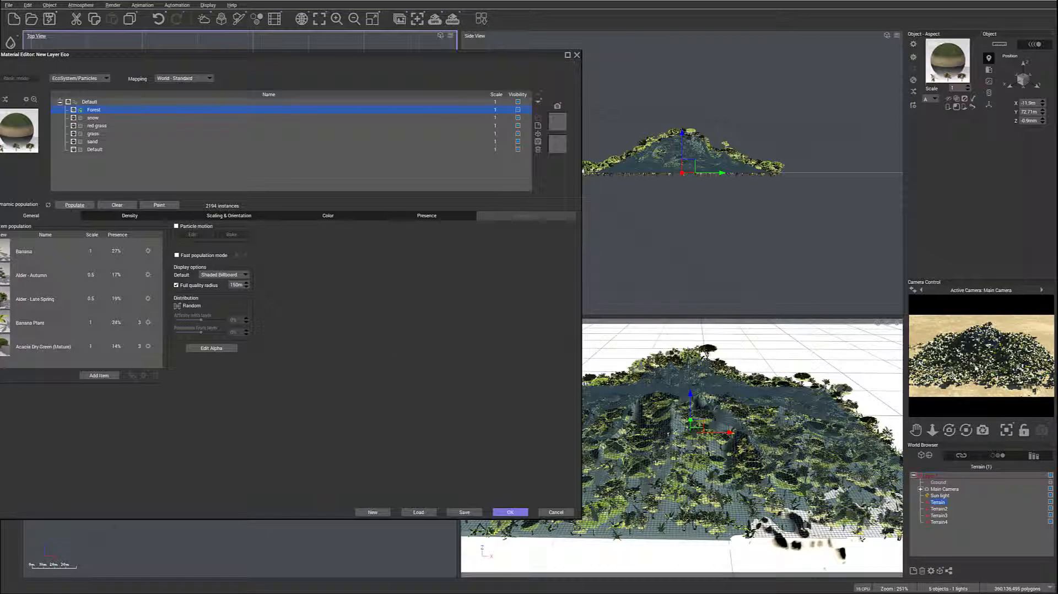
left_click_drag(353, 58, 516, 38)
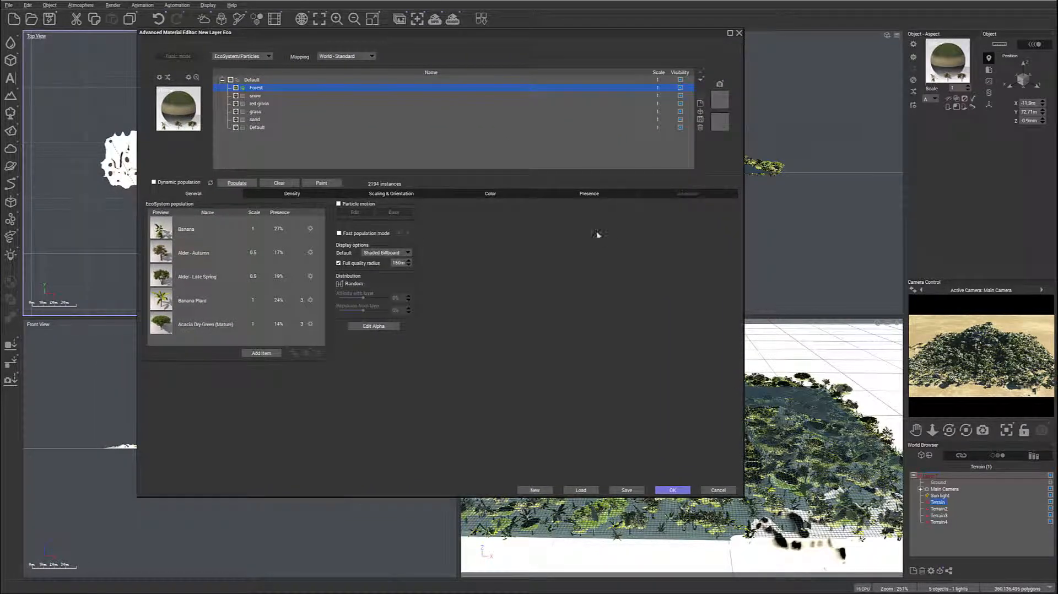
left_click(242, 184)
left_click(279, 182)
- Raise the Forest layer's overall density to about 69% and enable shrinking at low densities
left_click(302, 195)
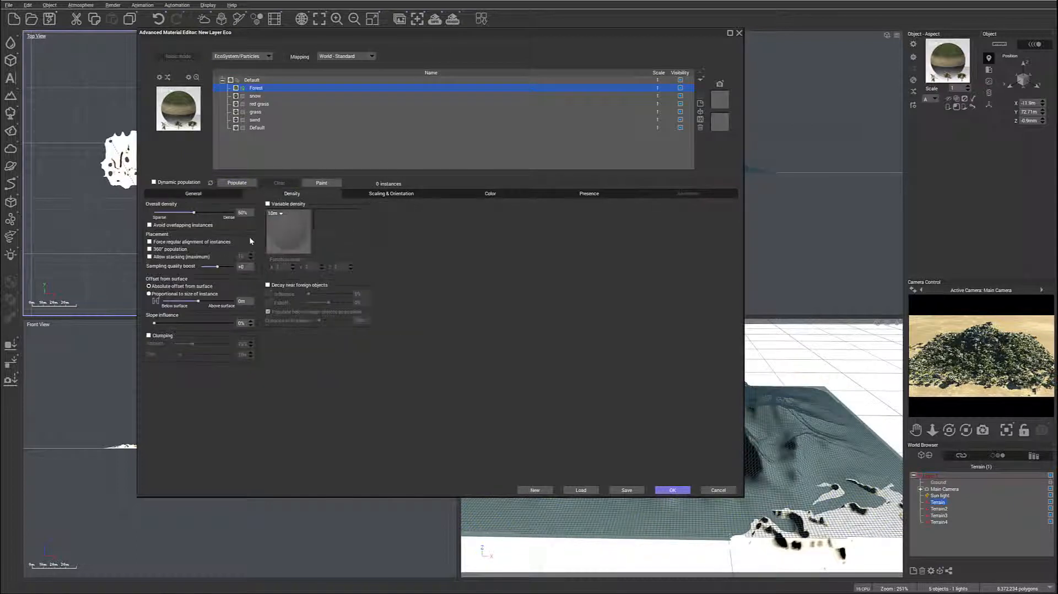
left_click_drag(197, 211, 212, 211)
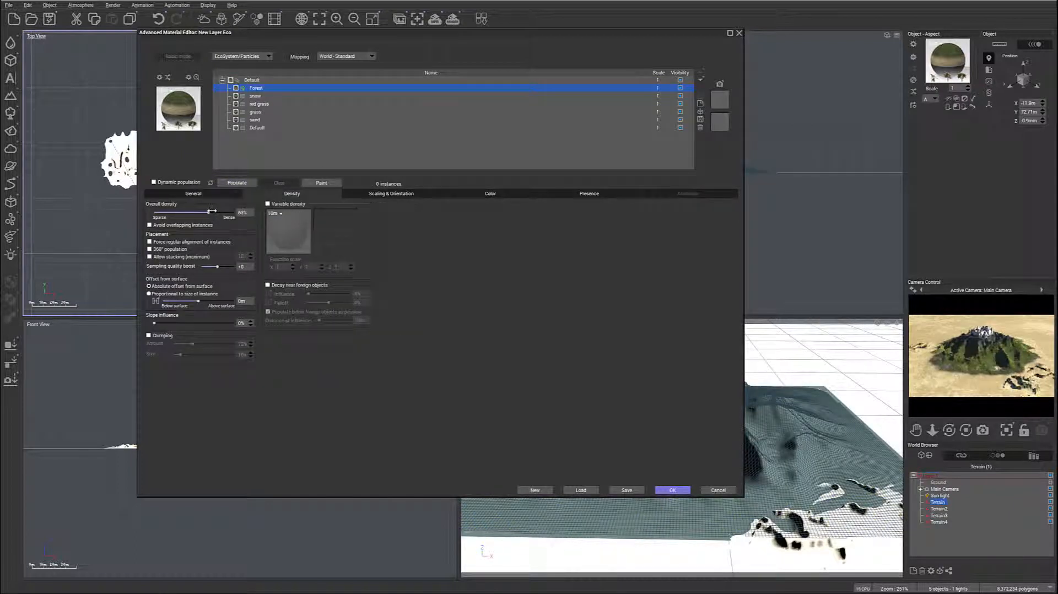
left_click(375, 195)
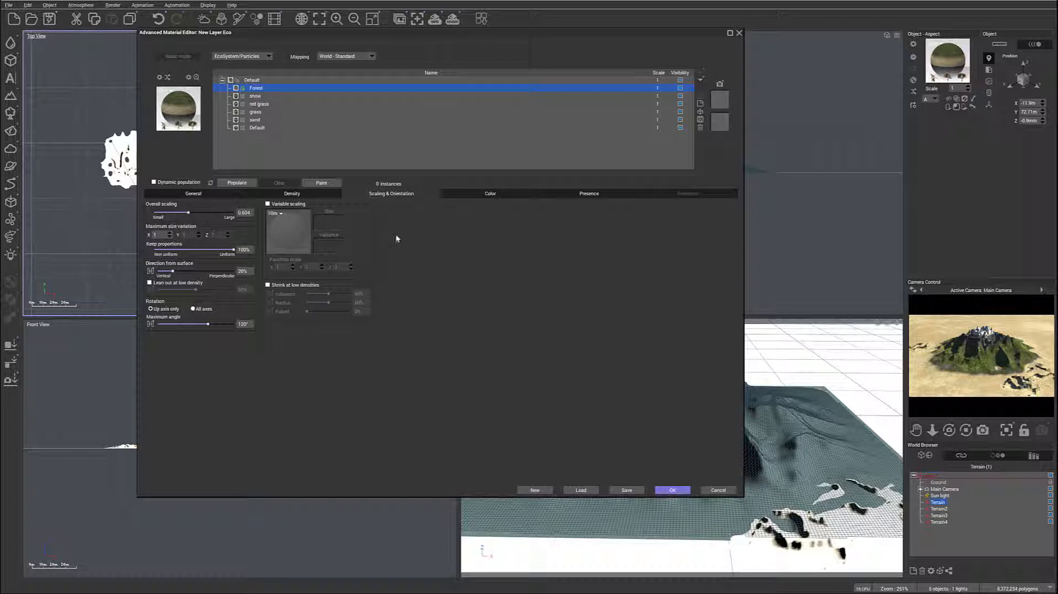
left_click(269, 285)
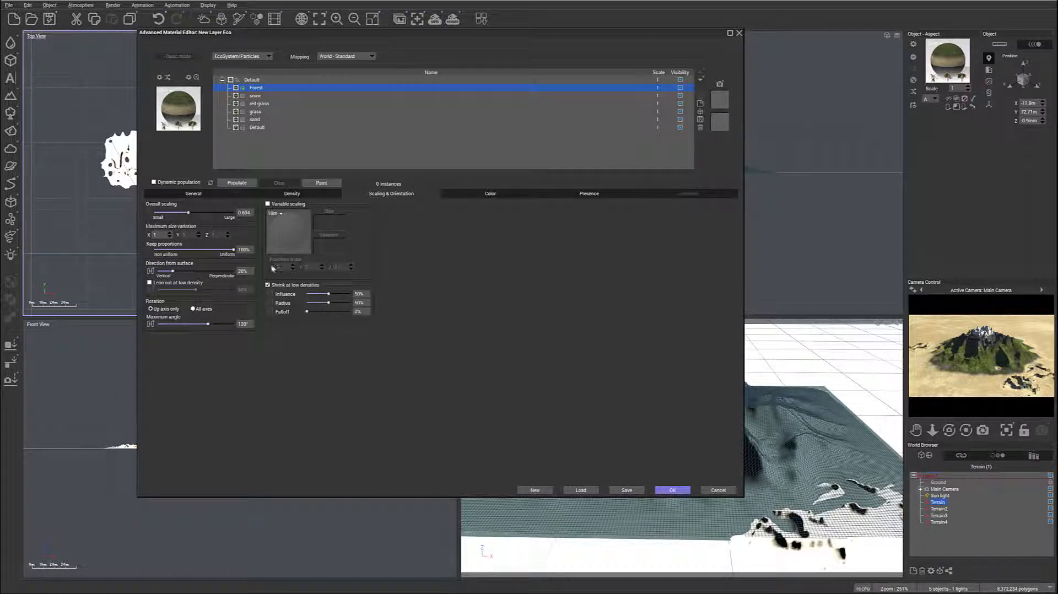
- Enable clumping for the Forest plants and make them lean out at low density, with a slightly raised amount
left_click(292, 193)
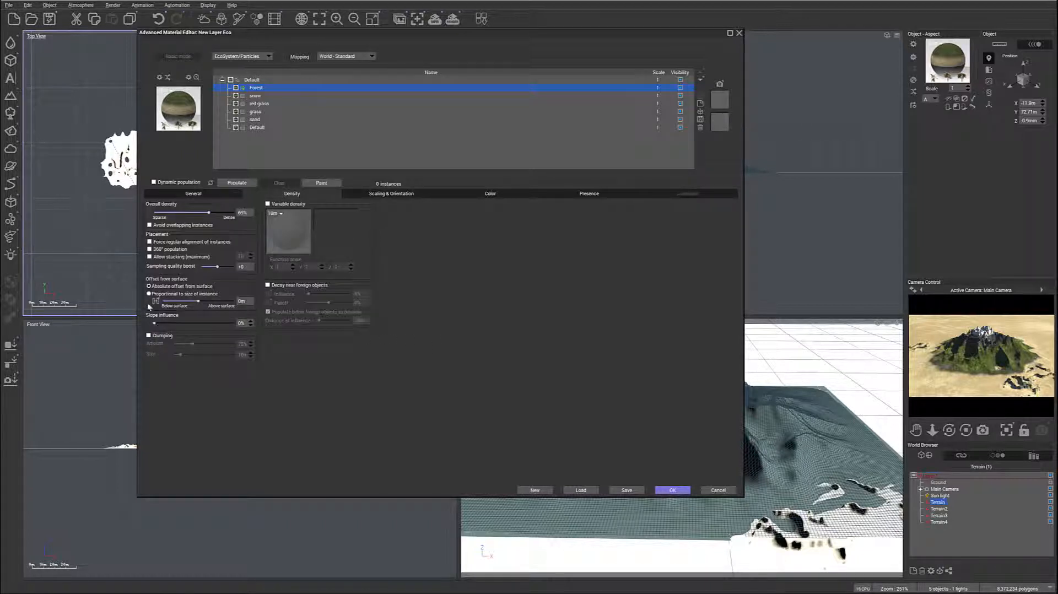
left_click(149, 336)
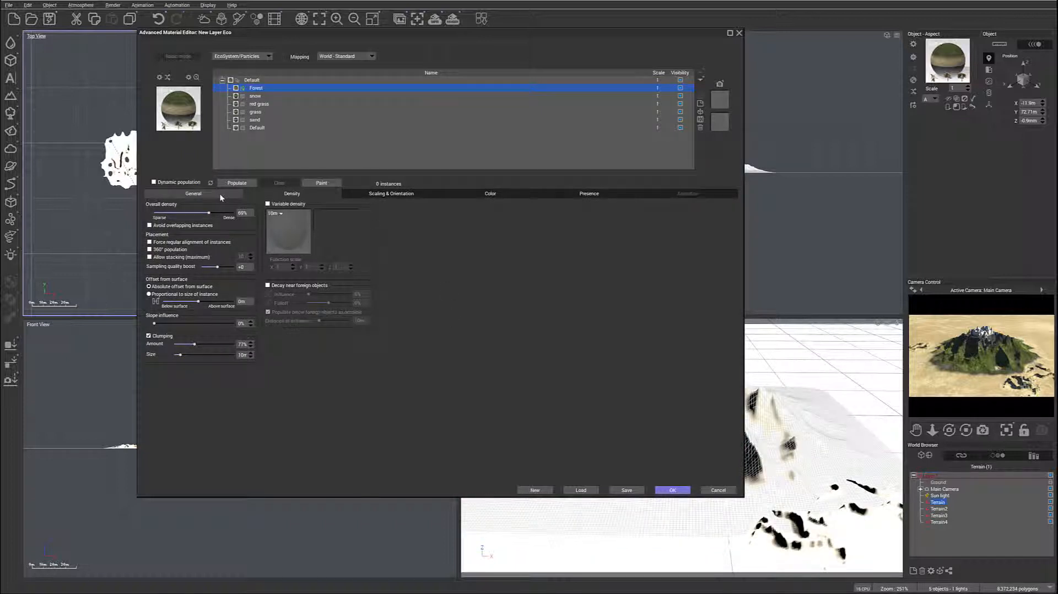
left_click(379, 194)
left_click(150, 283)
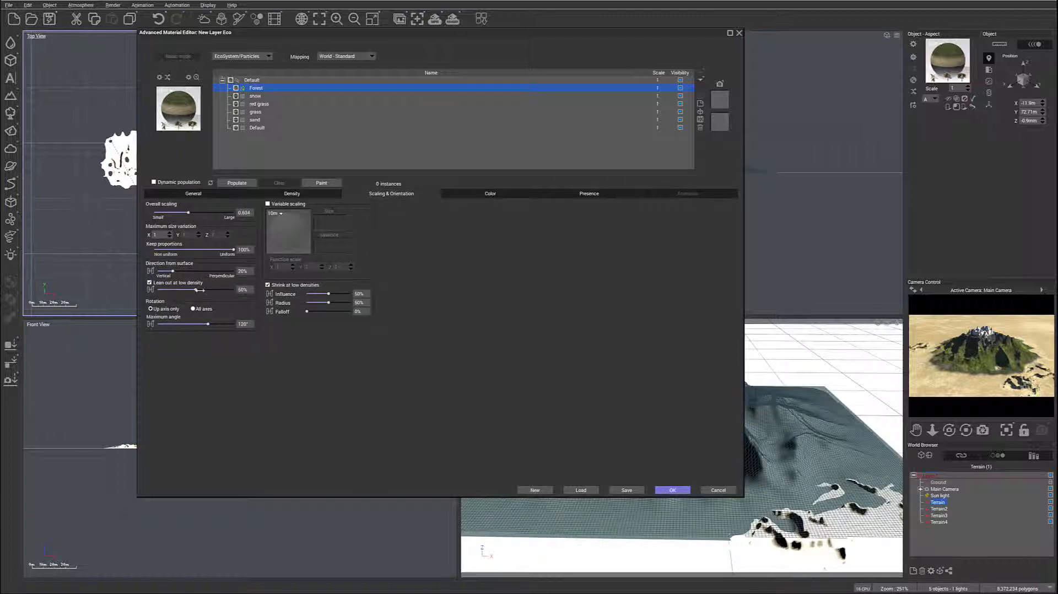
left_click_drag(206, 290, 209, 290)
- Make the Forest layer's altitude range relative to sea and raise its lower limit slightly
left_click(605, 195)
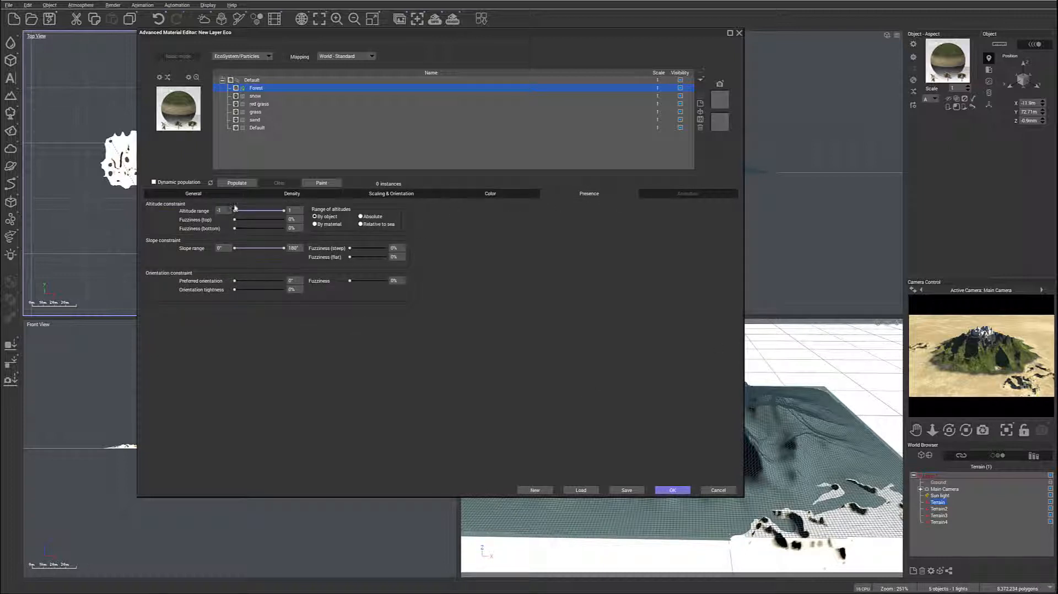
left_click(374, 225)
left_click_drag(244, 212, 246, 211)
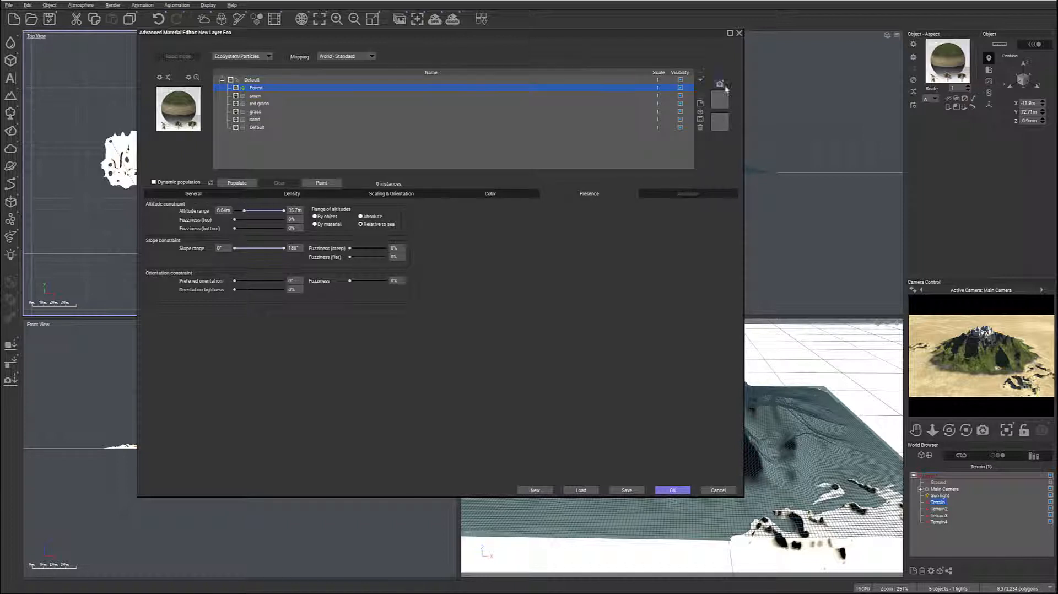
- Highlight the Forest layer's coverage in red and check it in the camera preview
left_click(679, 87)
left_click(621, 37)
left_click_drag(651, 29, 632, 15)
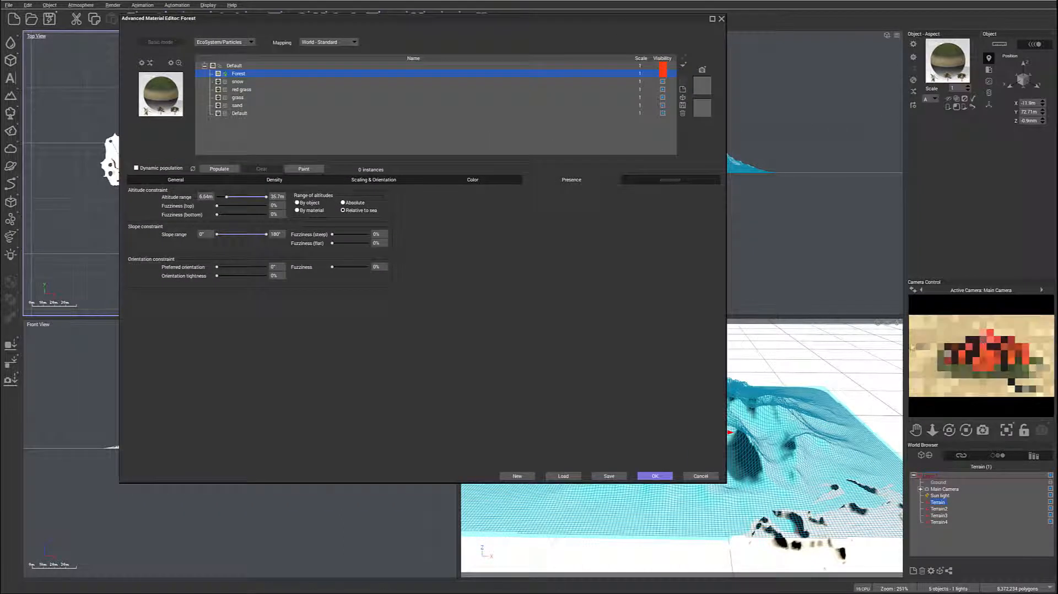
left_click(997, 347)
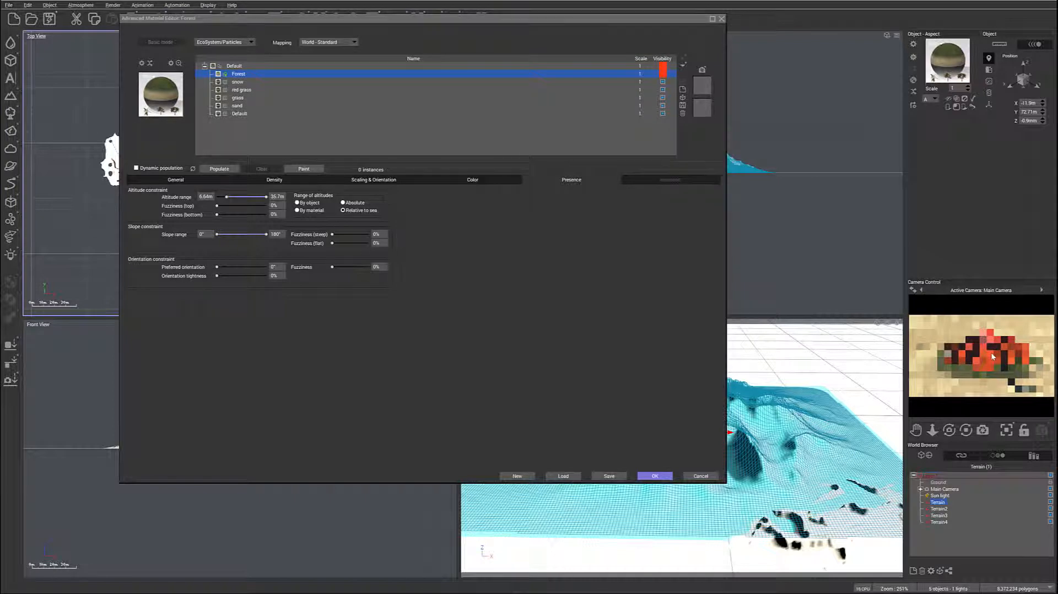
- Limit the Forest to altitudes 4.38–23.6 m and slopes up to about 60°, with fuzziness 8% top, 7% bottom, 13% steep and 10% flat
left_click(226, 197)
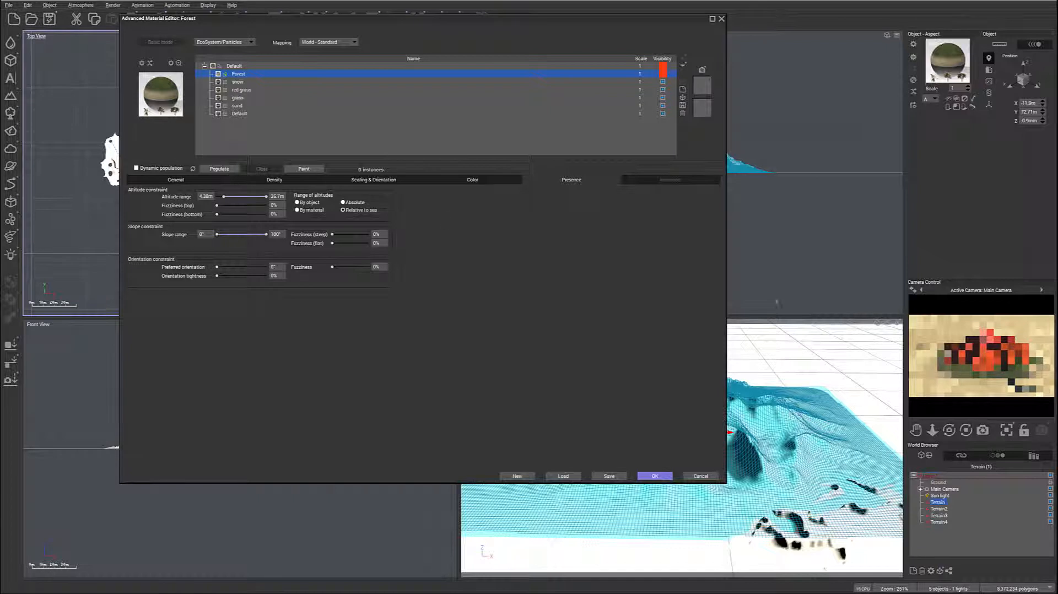
left_click_drag(266, 196, 248, 198)
left_click_drag(259, 234, 245, 234)
left_click_drag(332, 243, 335, 243)
left_click_drag(266, 234, 256, 233)
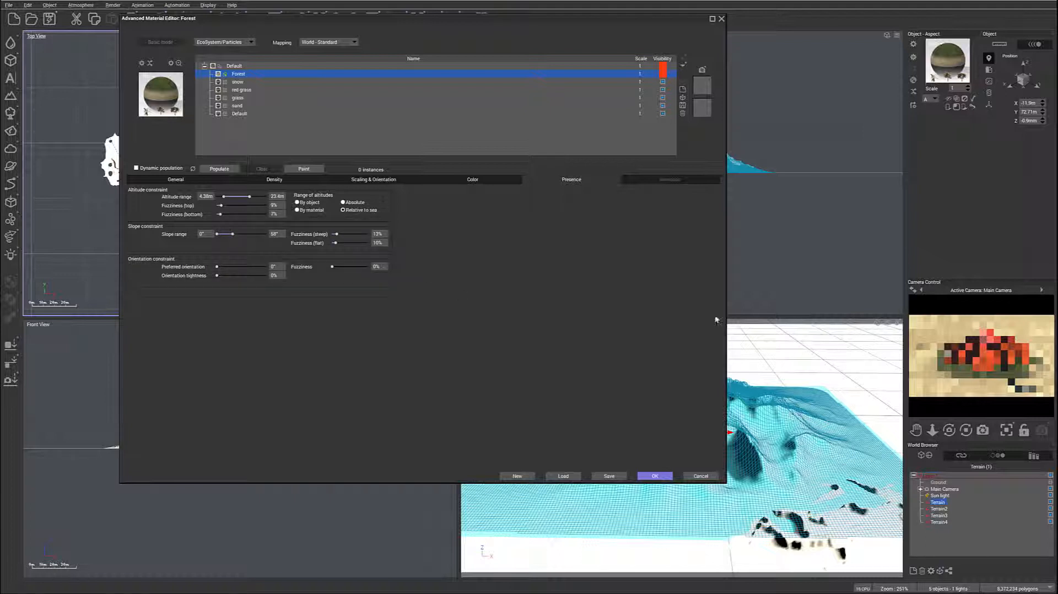
- Toggle the Forest layer's red highlight to compare its coverage, leave it off, and populate the layer with trees
left_click(664, 75)
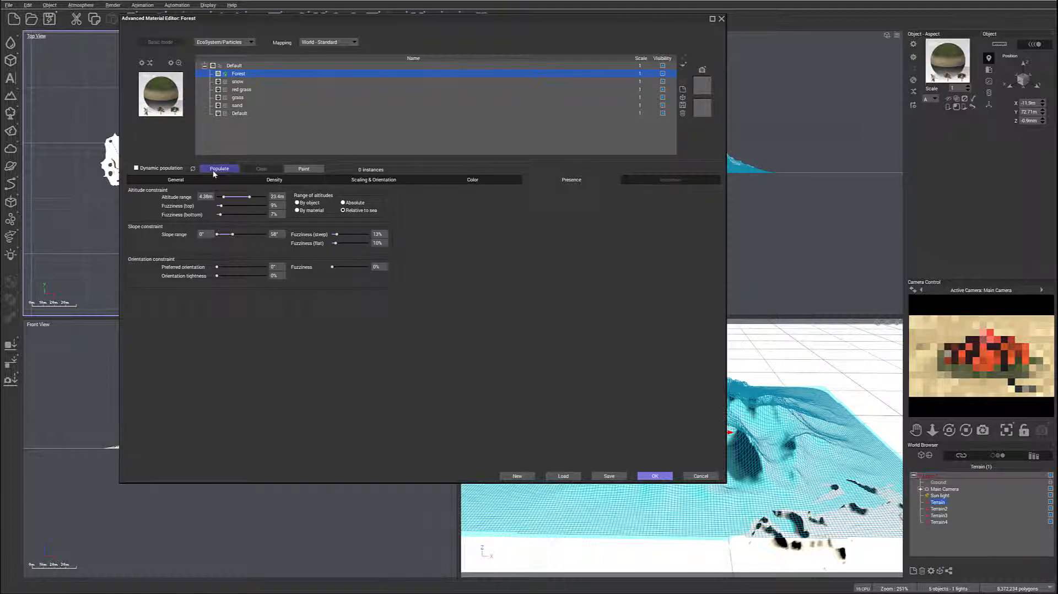
left_click(664, 75)
left_click(664, 75)
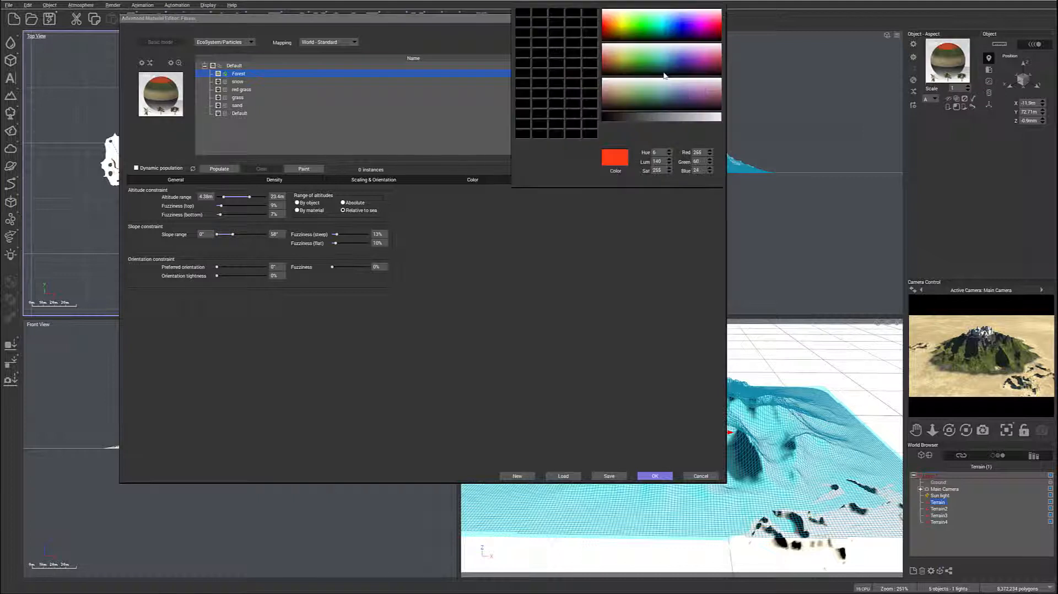
left_click(617, 287)
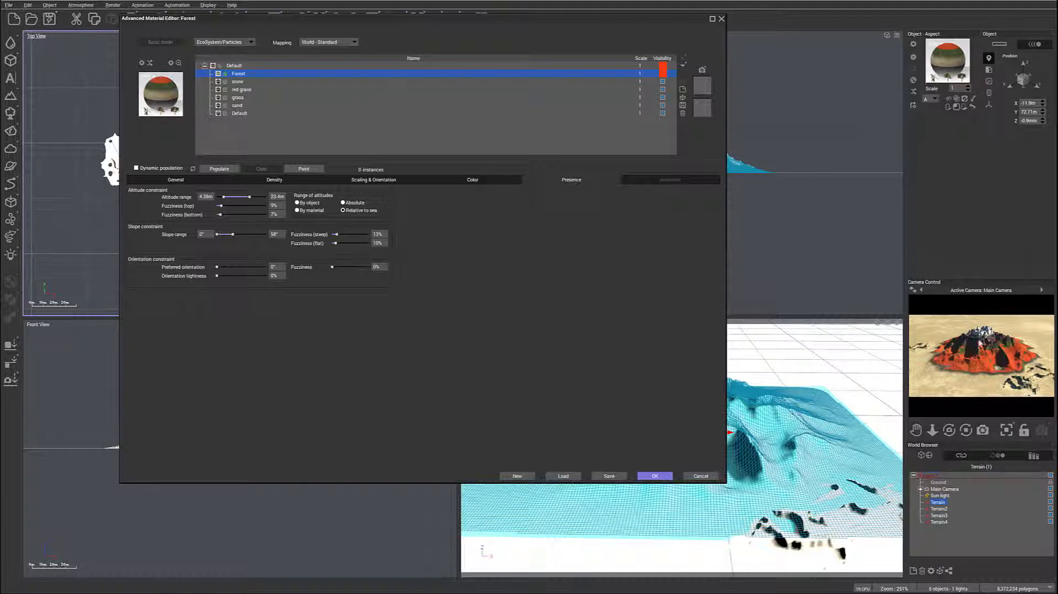
left_click(663, 66)
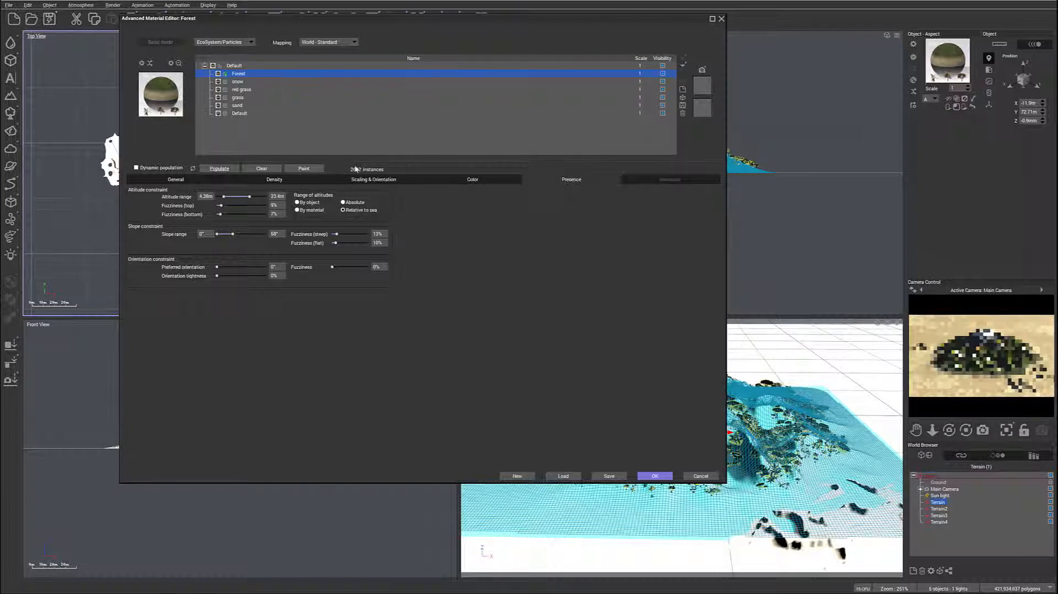
- Set the Forest layer's overall scaling to 0.5, repopulate it and check the camera preview
left_click_drag(522, 22, 498, 26)
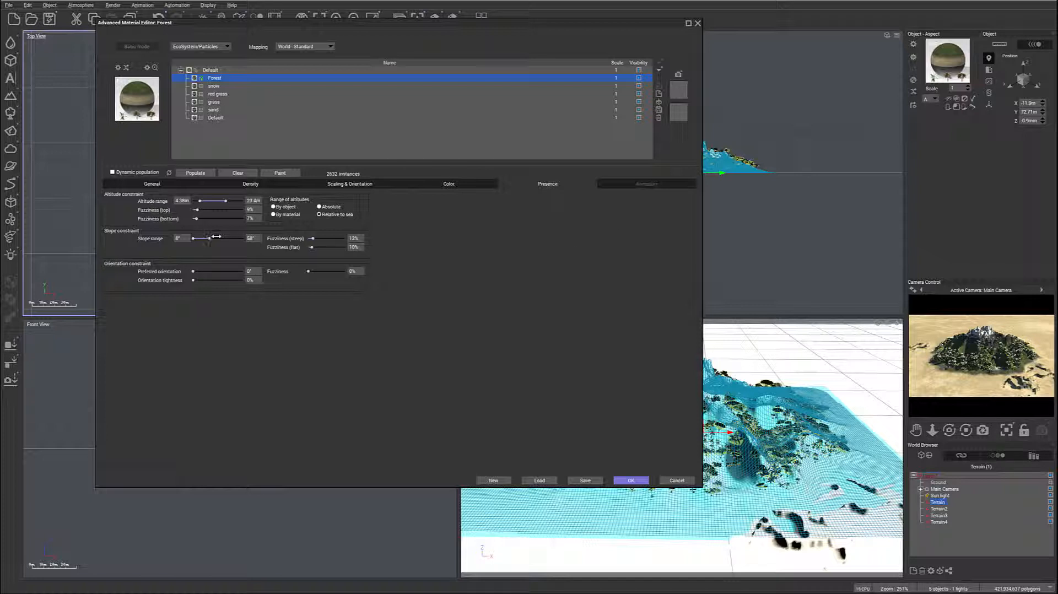
left_click(249, 185)
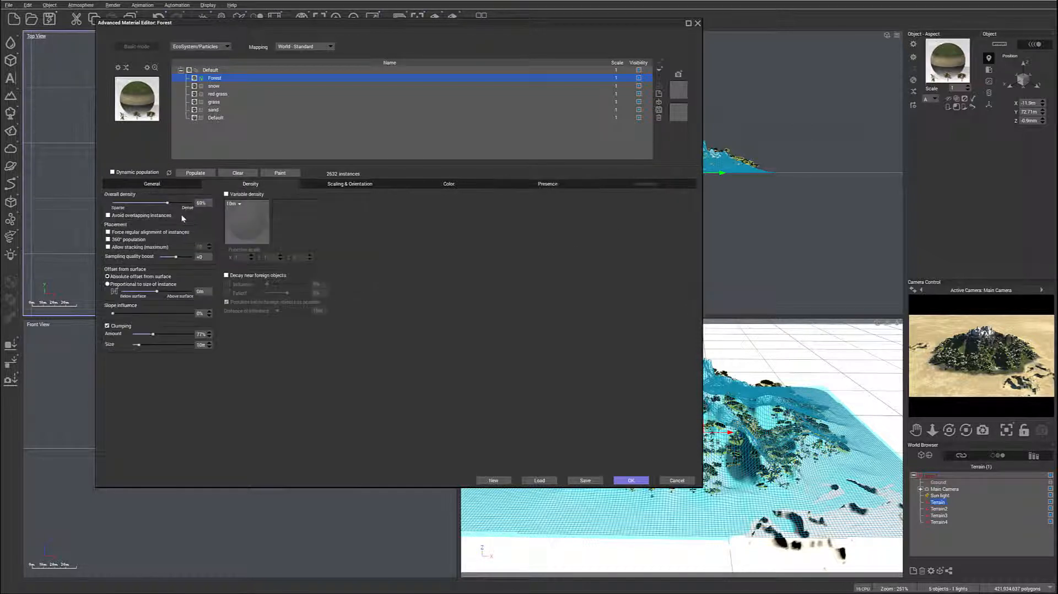
left_click(334, 184)
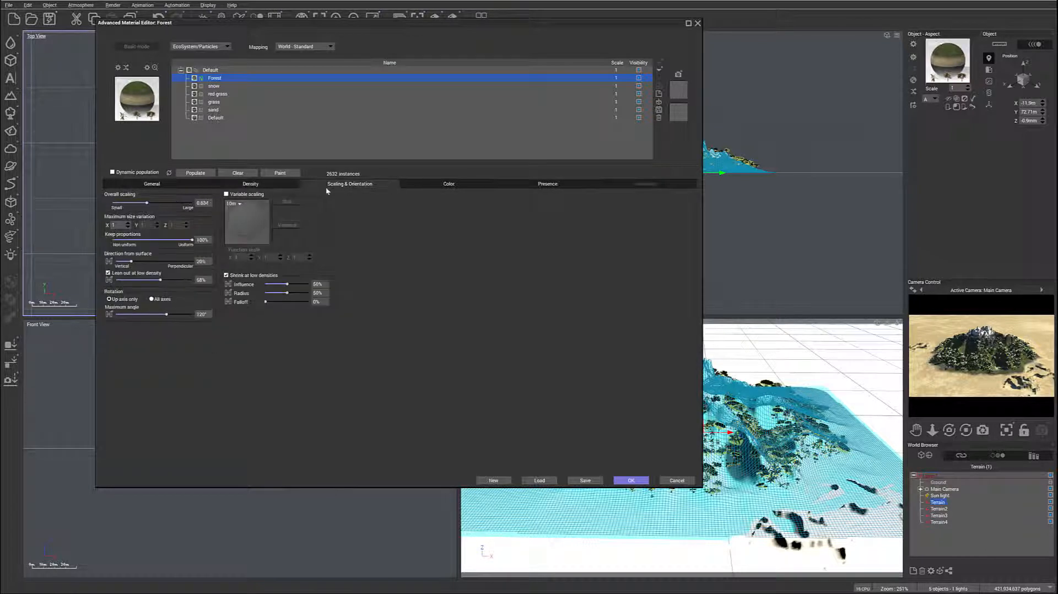
left_click(197, 173)
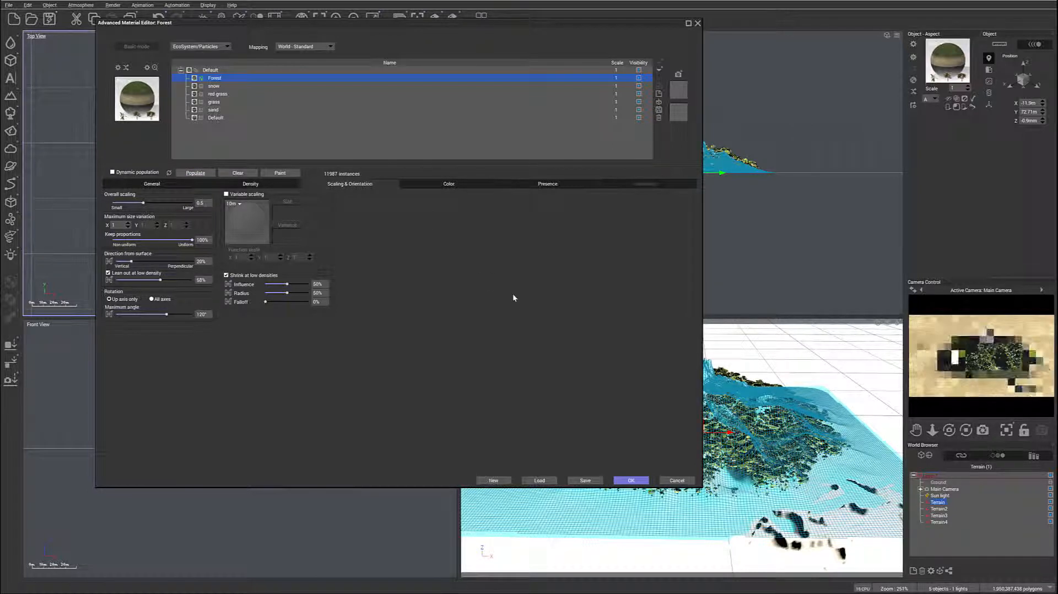
right_click(930, 324)
left_click(947, 332)
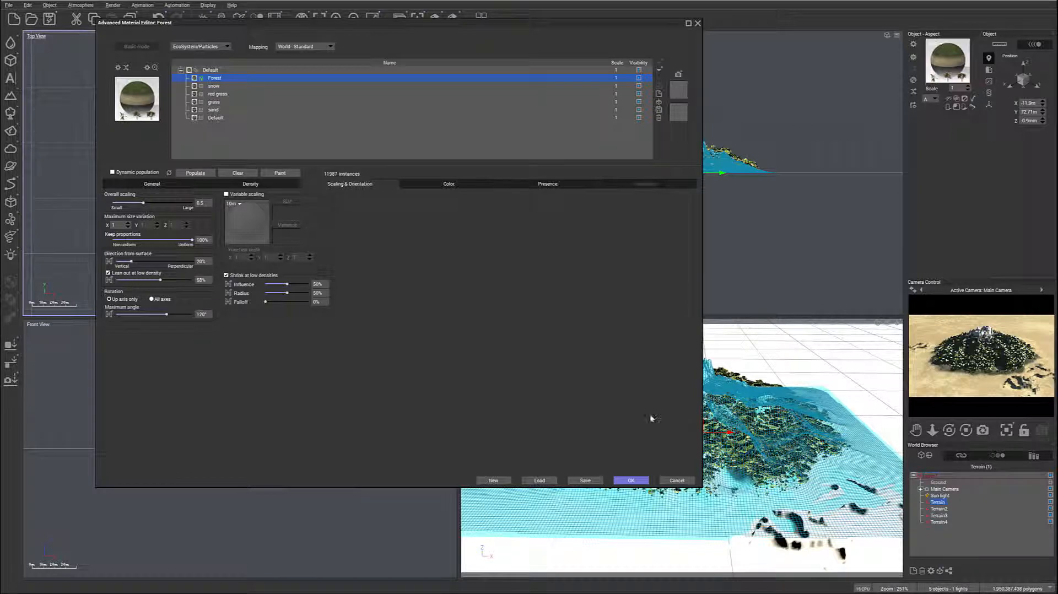
- Accept the Forest material and render the forested mountain from the main camera
left_click(631, 480)
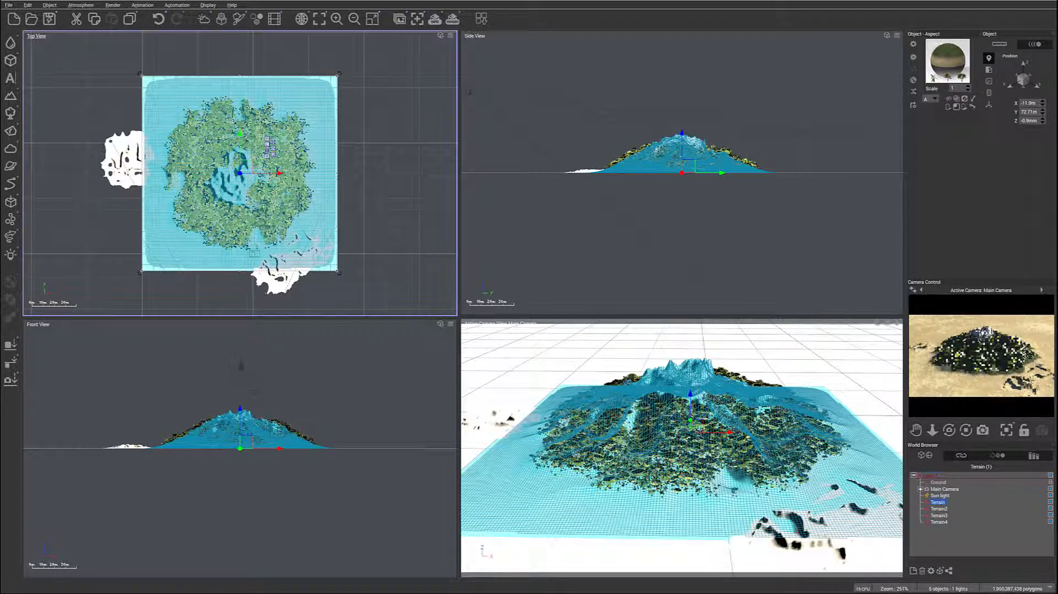
left_click(452, 19)
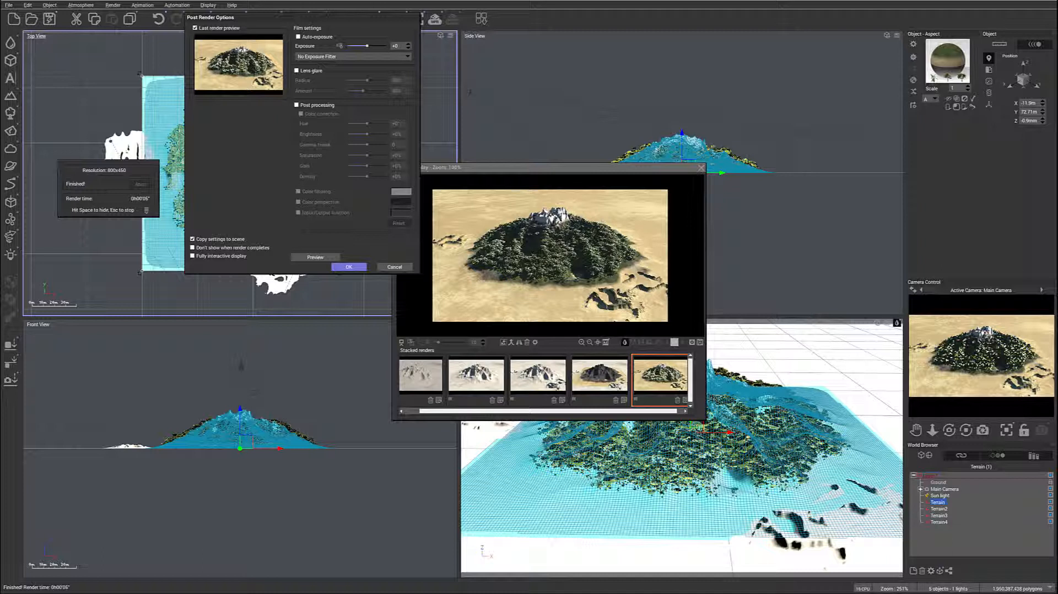
left_click(700, 169)
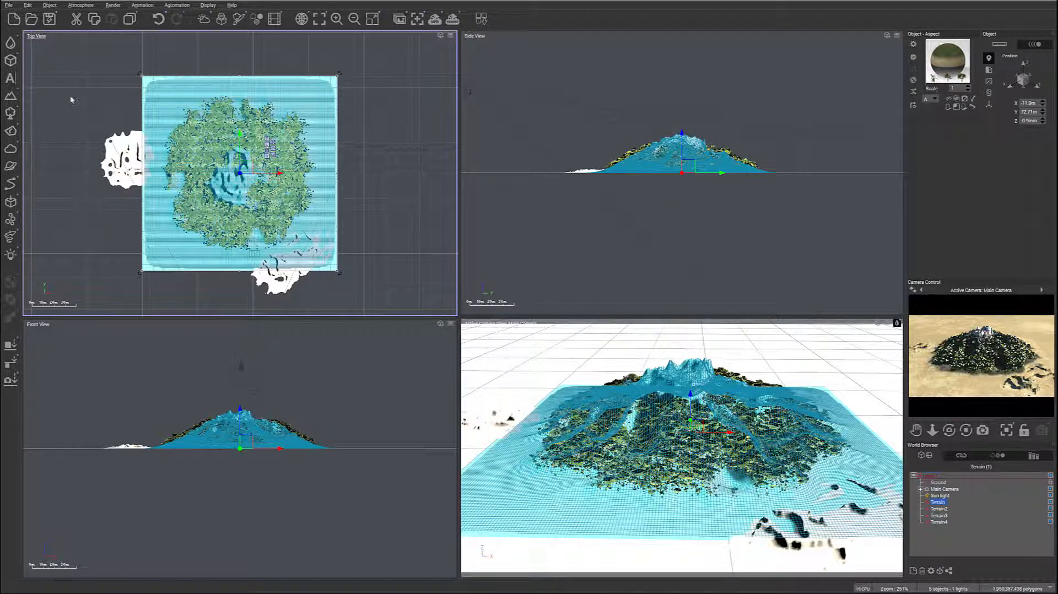
- Add a sea plane and raise it to a height of about 1.99 m
left_click(11, 43)
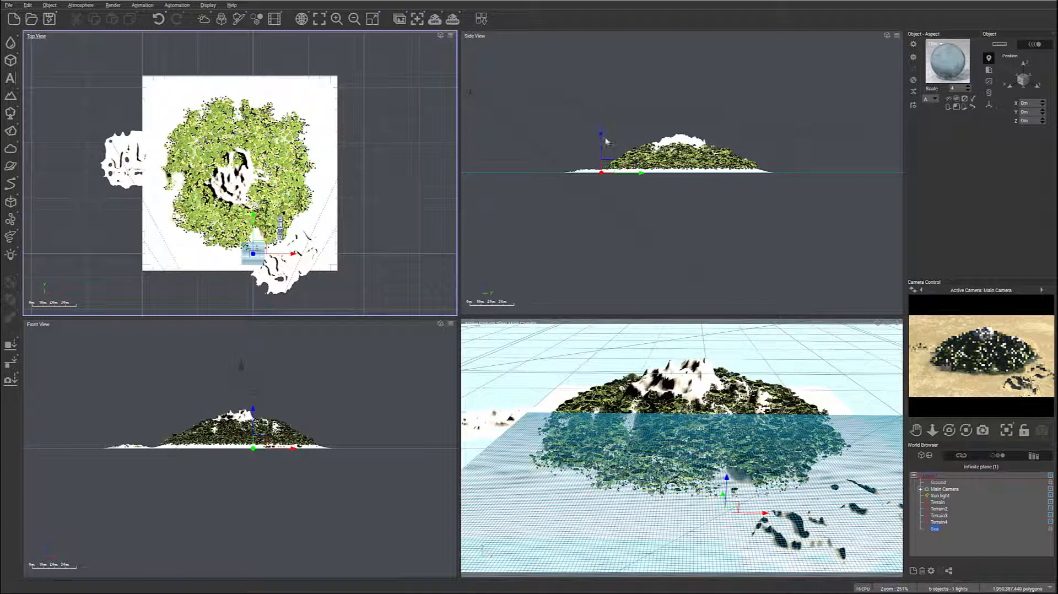
left_click_drag(601, 133, 602, 130)
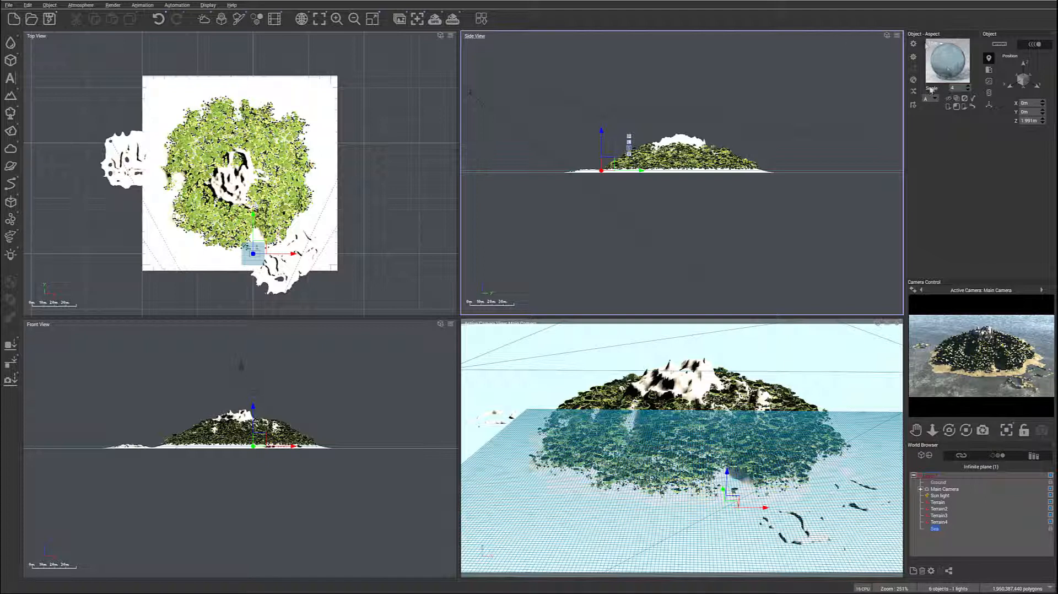
- Shorten the absorption and scattering depth of the sea material's Default water layer to below 10 m and check the preview
double_click(948, 70)
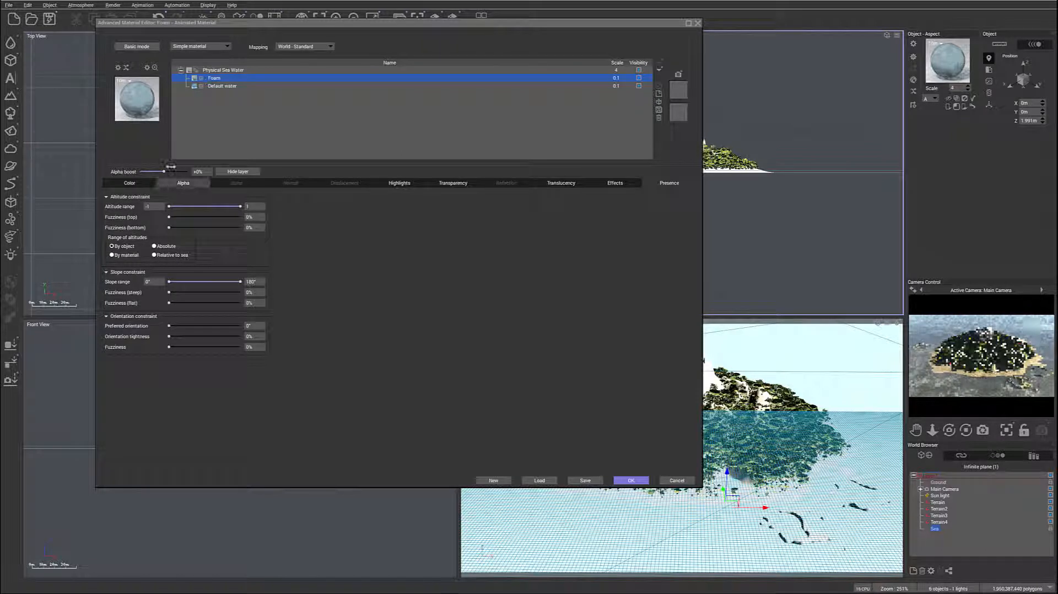
left_click(220, 87)
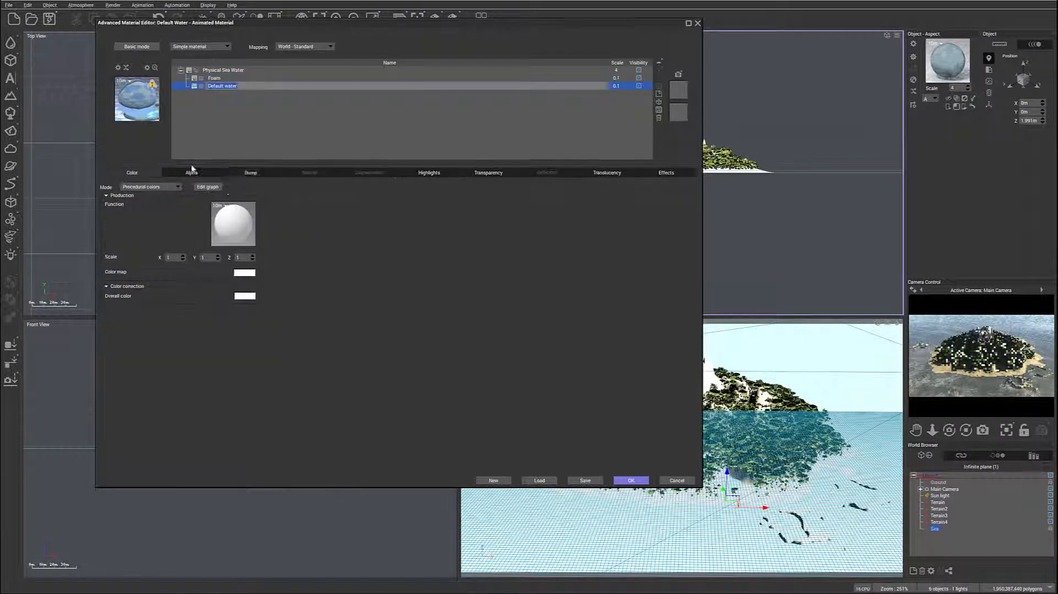
left_click(489, 173)
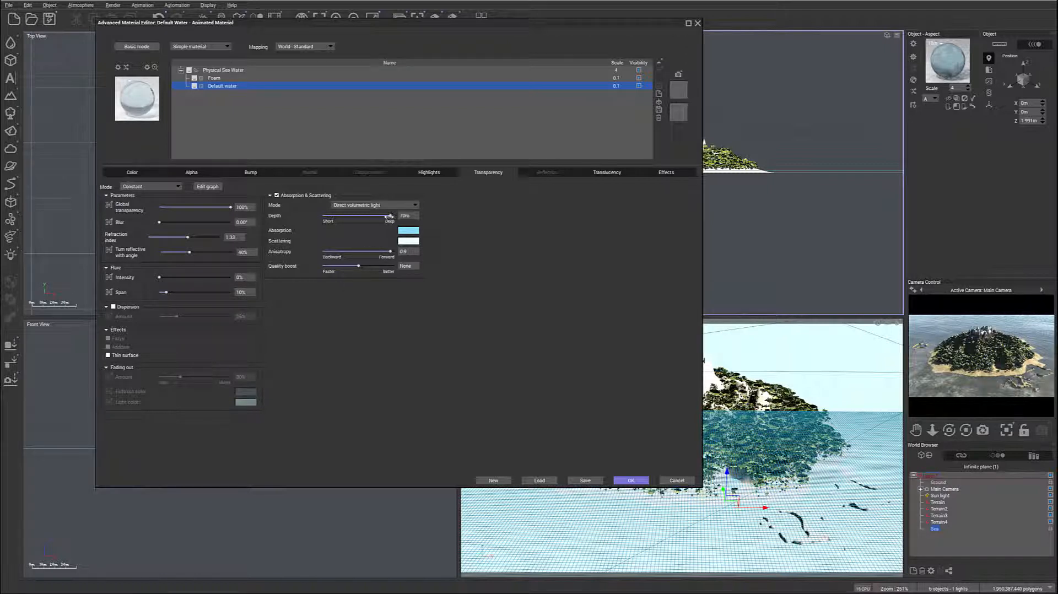
left_click_drag(391, 215, 373, 215)
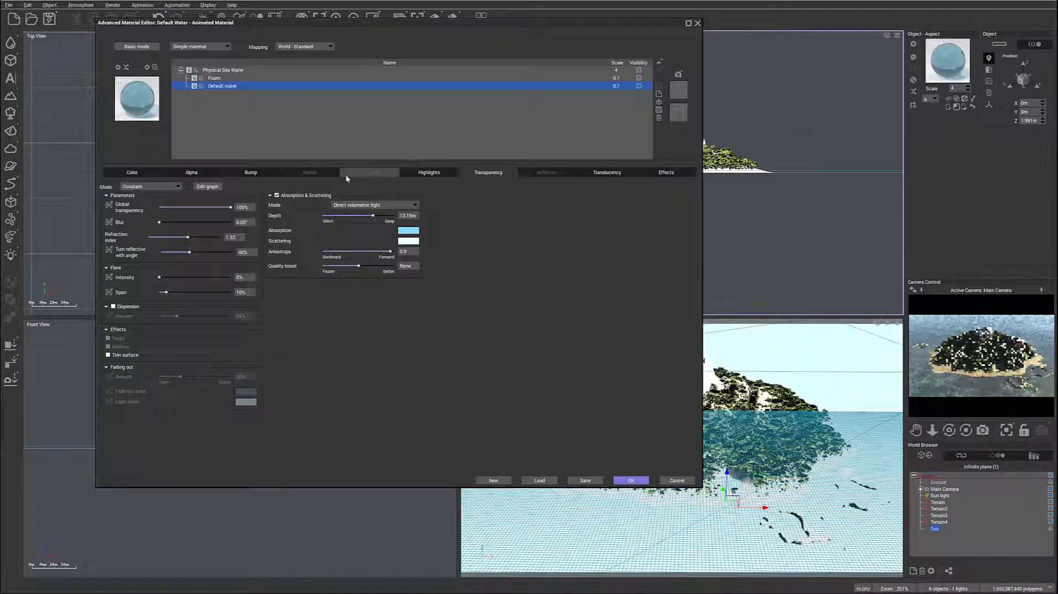
left_click_drag(383, 214, 377, 215)
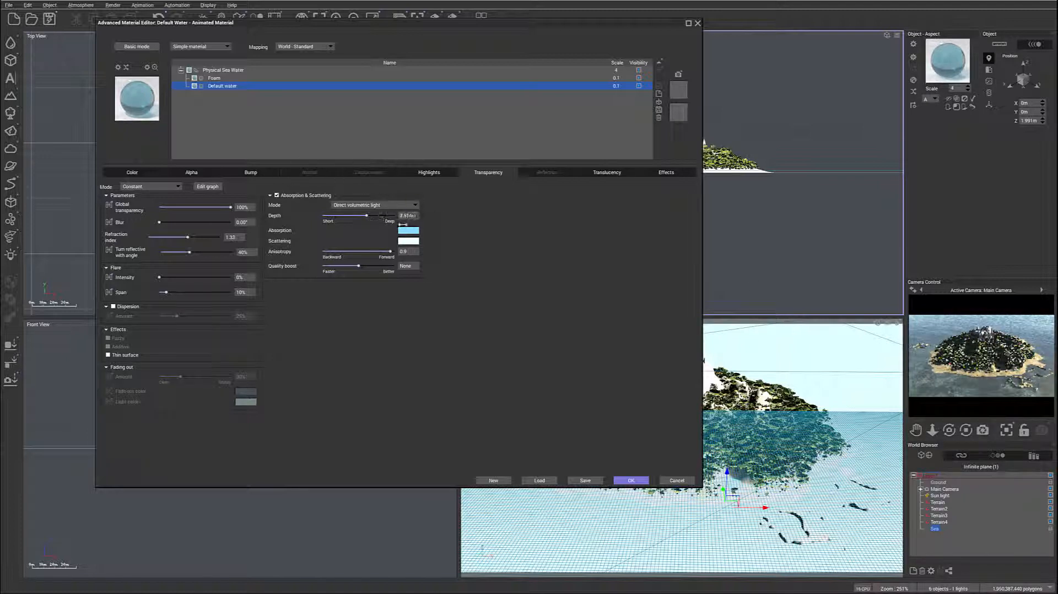
right_click(980, 345)
left_click(1002, 355)
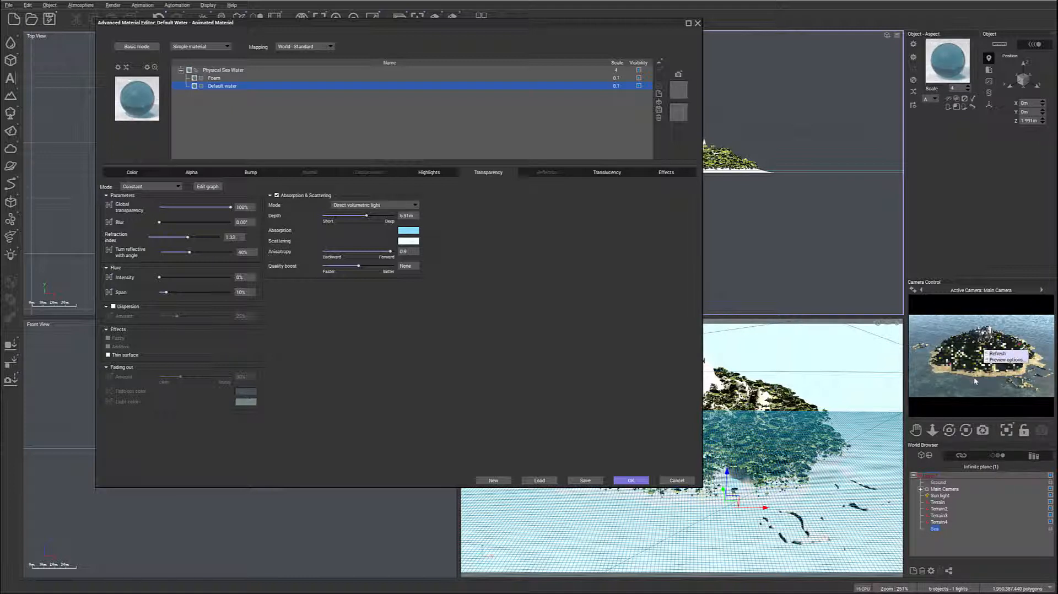
- Change the Default water layer's absorption color to turquoise, RGB 123, 250, 219
left_click(416, 232)
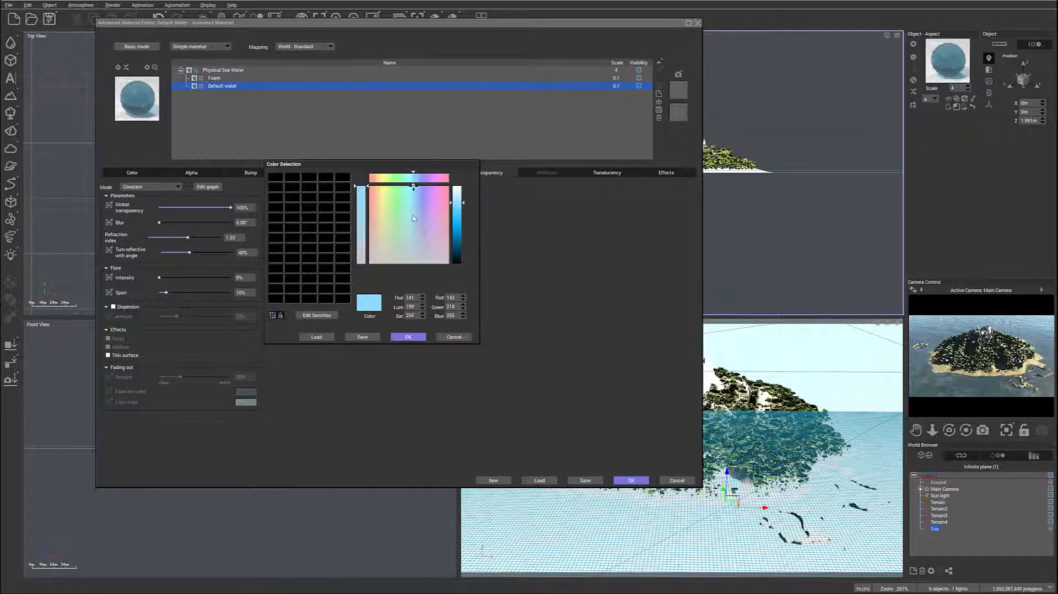
left_click(405, 190)
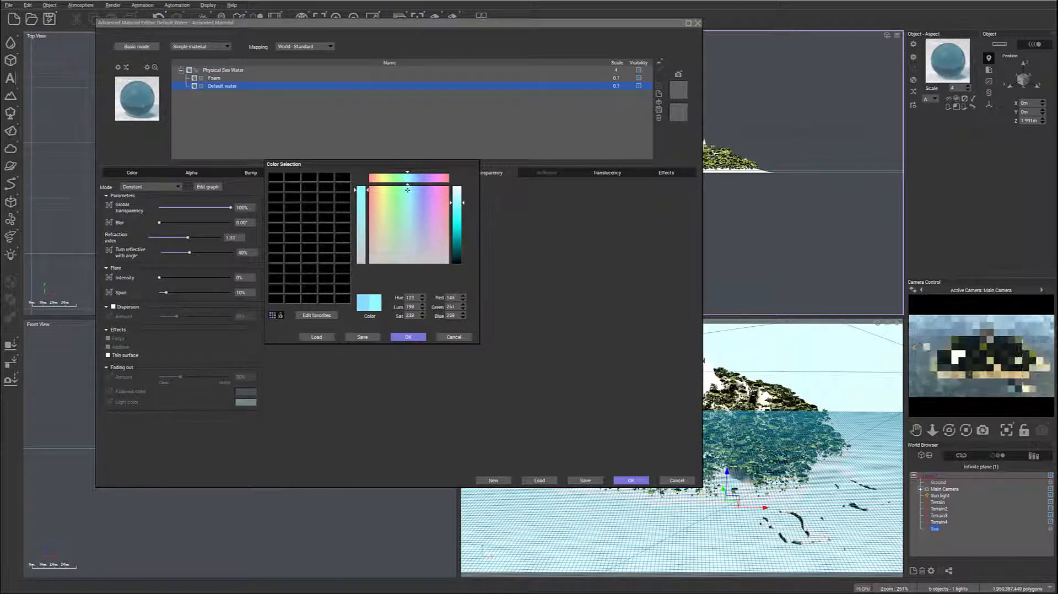
left_click(460, 206)
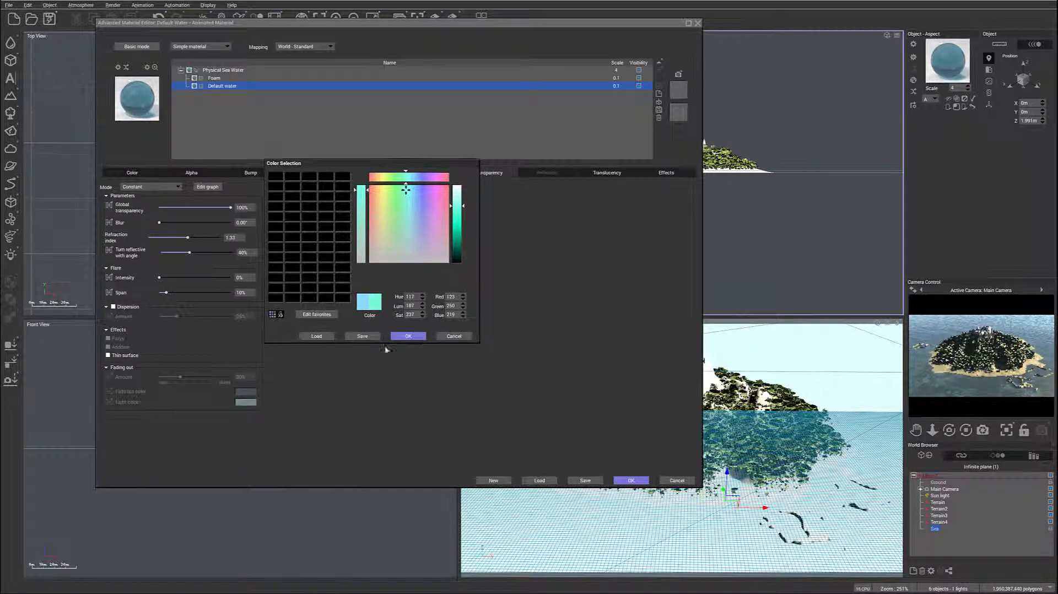
left_click(409, 336)
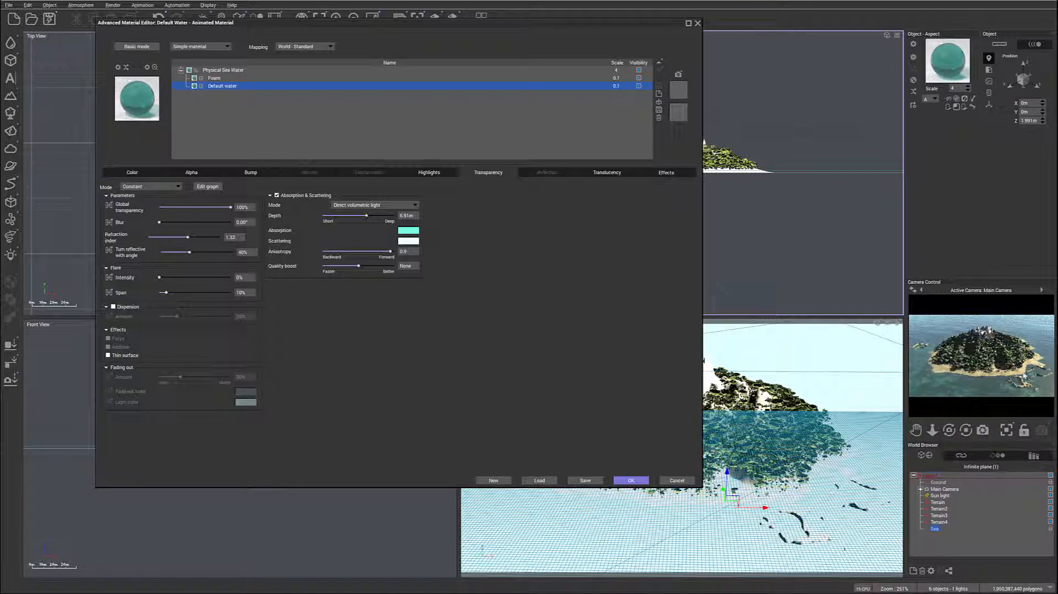
- Accept the sea material and render the island surrounded by water
left_click(630, 481)
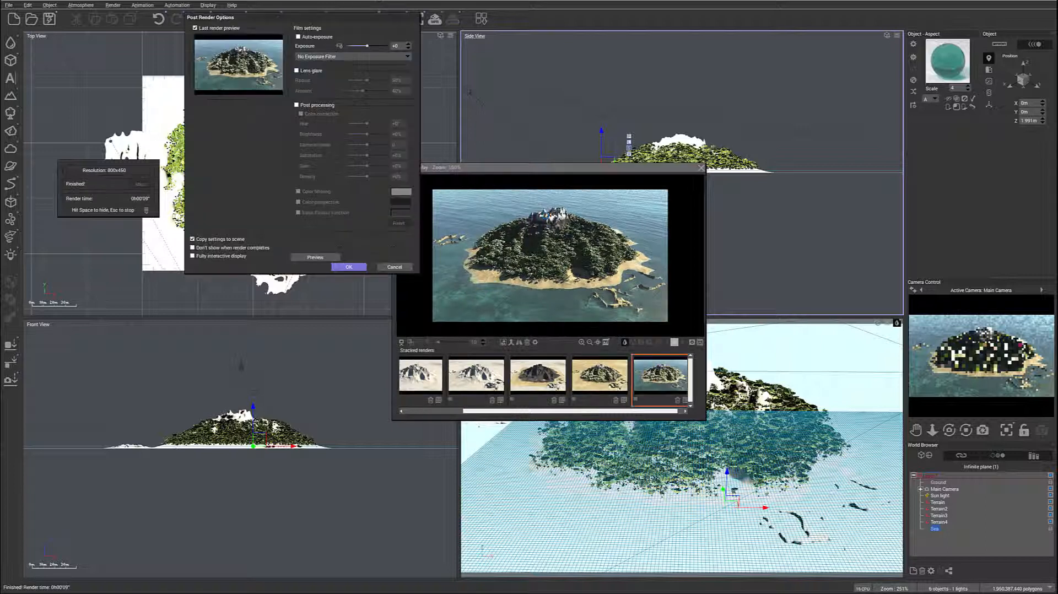
left_click(349, 266)
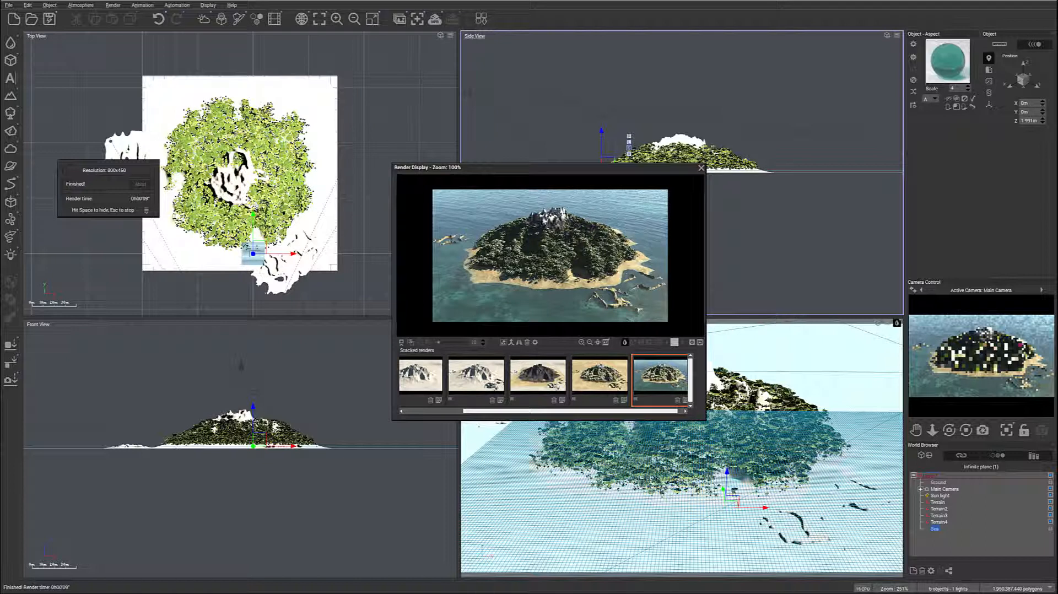
left_click(701, 167)
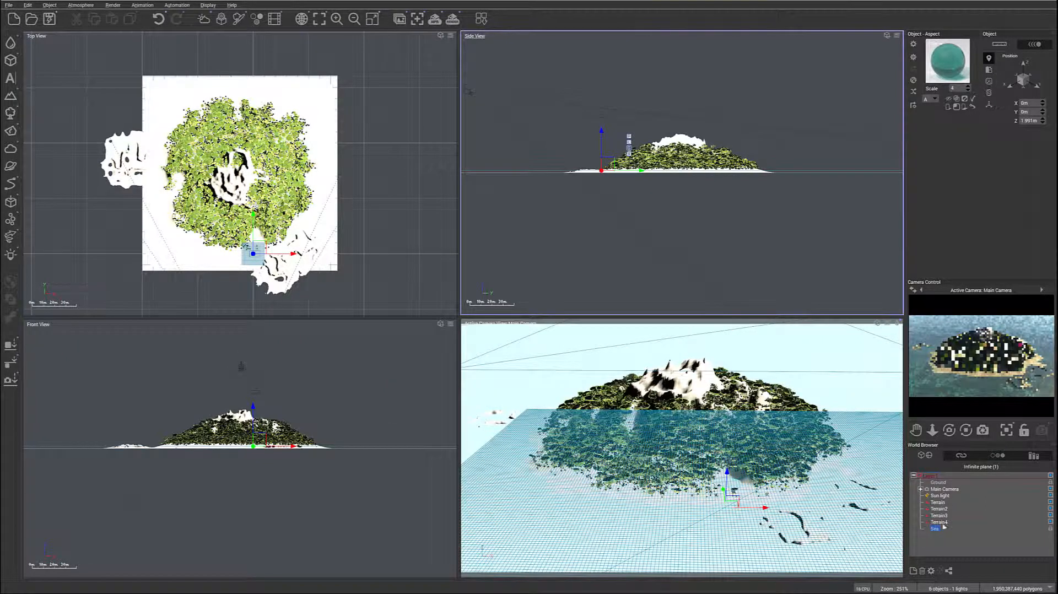
- Select the main mountain Terrain object and open it in the Terrain Editor
left_click(938, 503)
right_click_drag(269, 188, 282, 187)
right_click(281, 188)
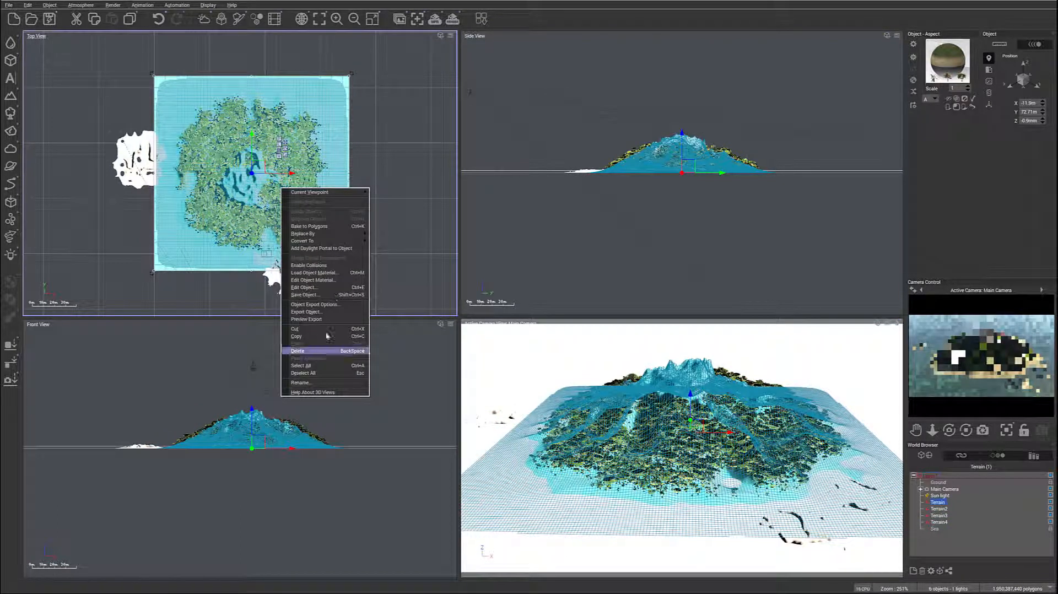
left_click(328, 288)
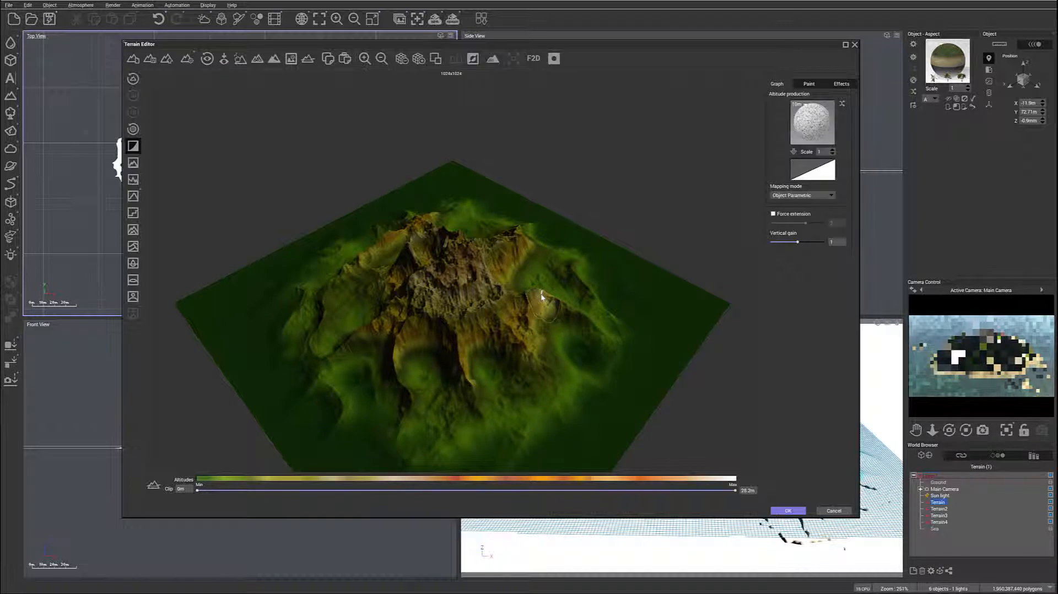
right_click_drag(528, 287, 496, 309)
- Carve a hollow into the mountain's peak with an inverted sculpting brush of about 5 m radius and accept the terrain edit
left_click(810, 84)
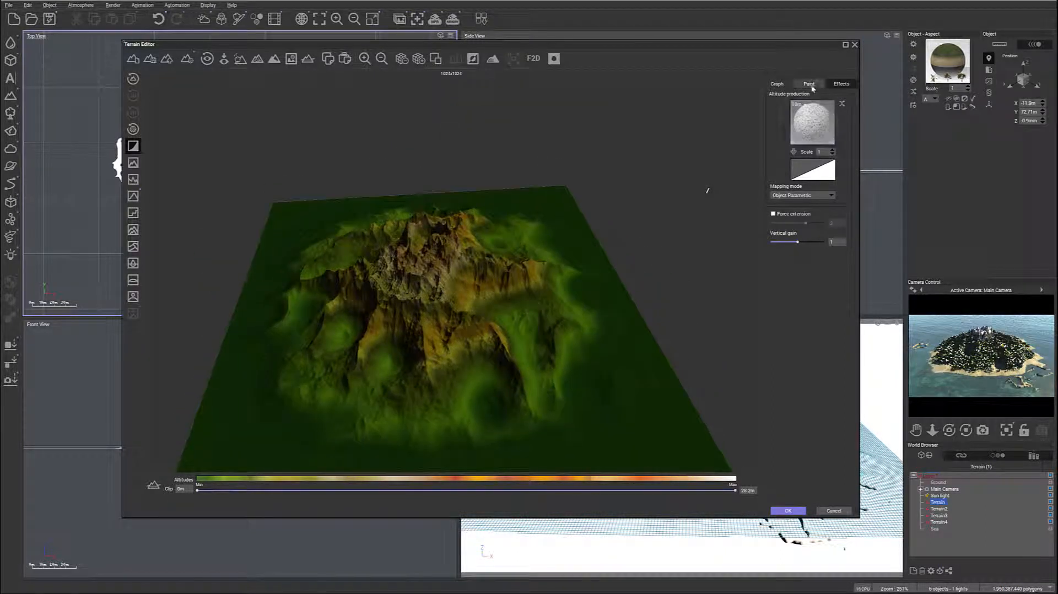
left_click(809, 249)
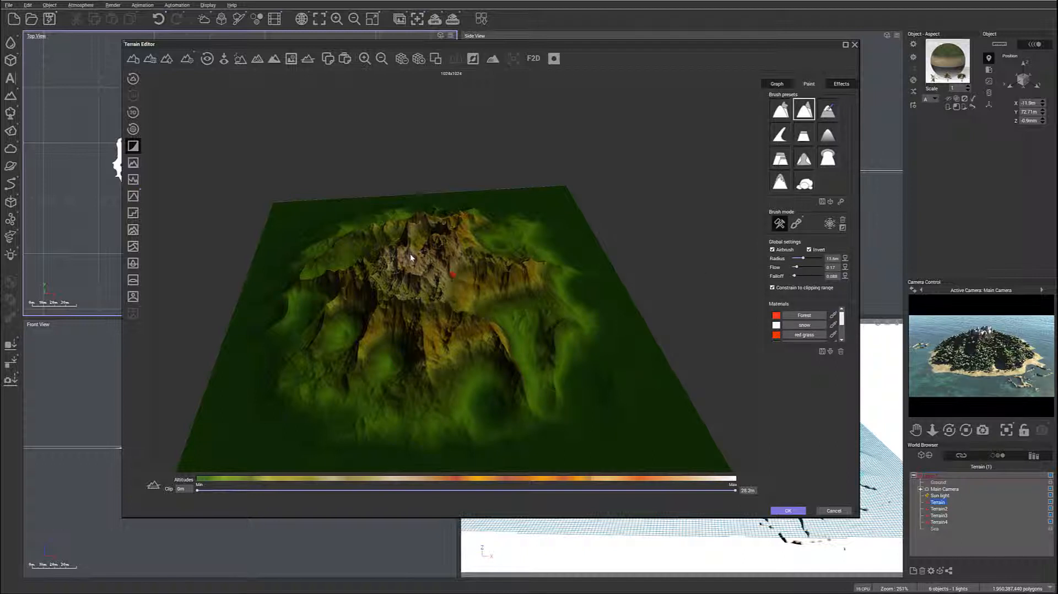
mouse_move(410, 254)
left_mouse_down()
mouse_move(431, 250)
mouse_move(437, 280)
mouse_move(420, 283)
left_mouse_up()
mouse_move(420, 284)
right_mouse_down()
mouse_move(442, 302)
mouse_move(429, 286)
right_mouse_up()
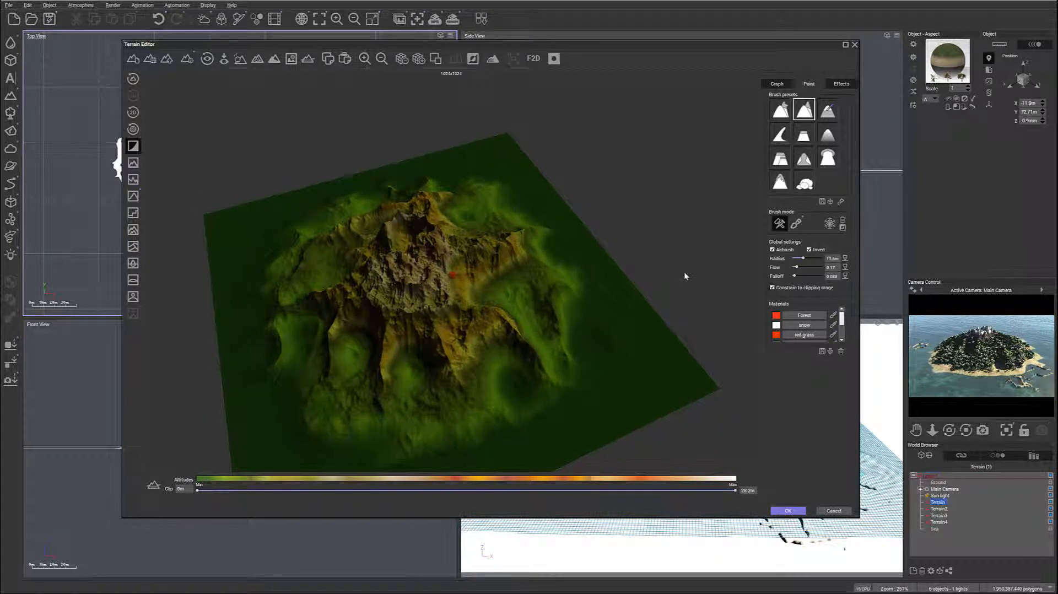
left_click_drag(803, 258, 800, 259)
mouse_move(414, 266)
left_mouse_down()
mouse_move(405, 261)
mouse_move(422, 268)
mouse_move(407, 261)
mouse_move(423, 257)
mouse_move(416, 270)
mouse_move(422, 259)
mouse_move(401, 260)
mouse_move(433, 266)
mouse_move(415, 287)
mouse_move(426, 314)
mouse_move(422, 285)
left_mouse_up()
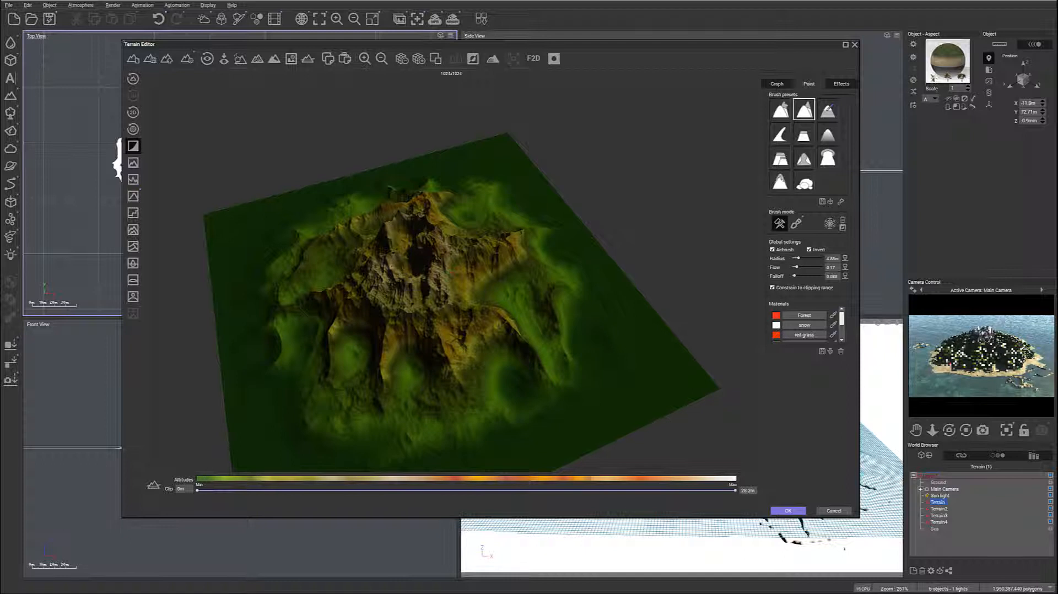
mouse_move(403, 277)
left_mouse_down()
mouse_move(397, 261)
mouse_move(403, 275)
mouse_move(414, 265)
left_mouse_up()
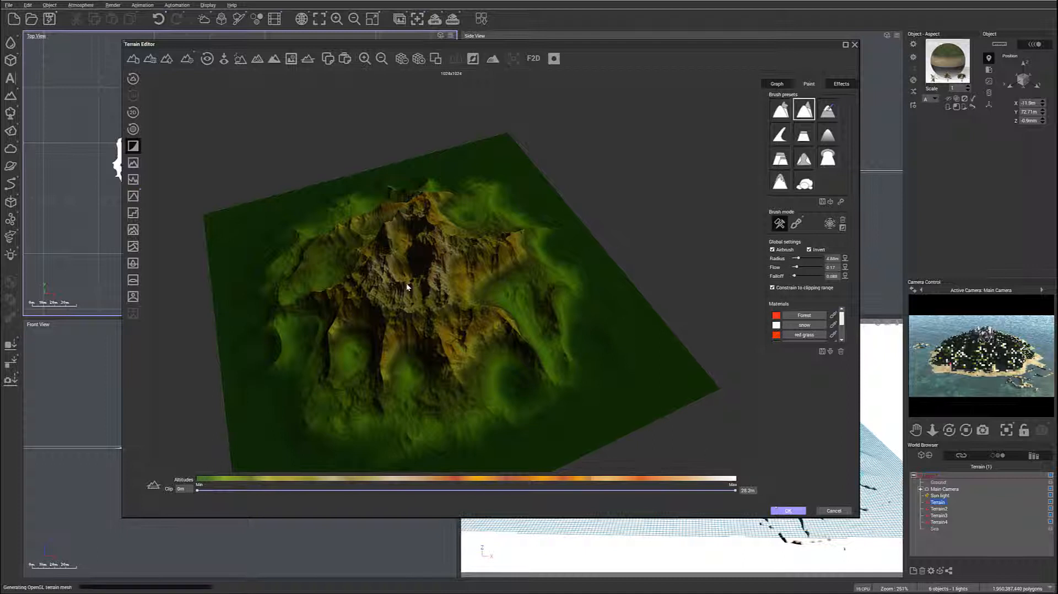
left_click(783, 511)
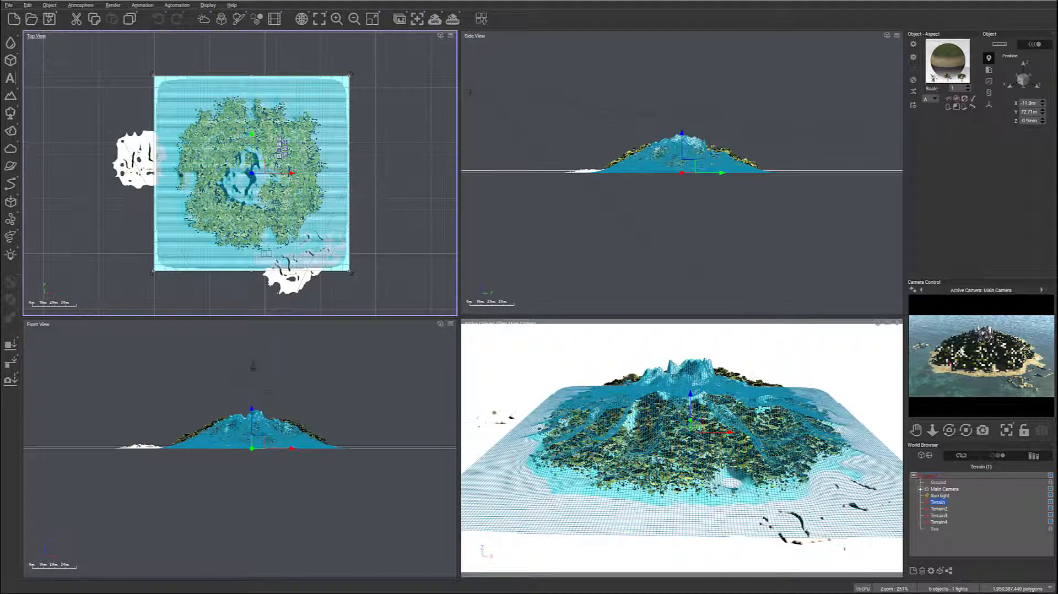
- Render the island to check the carved peak, and close the render display
left_click(452, 19)
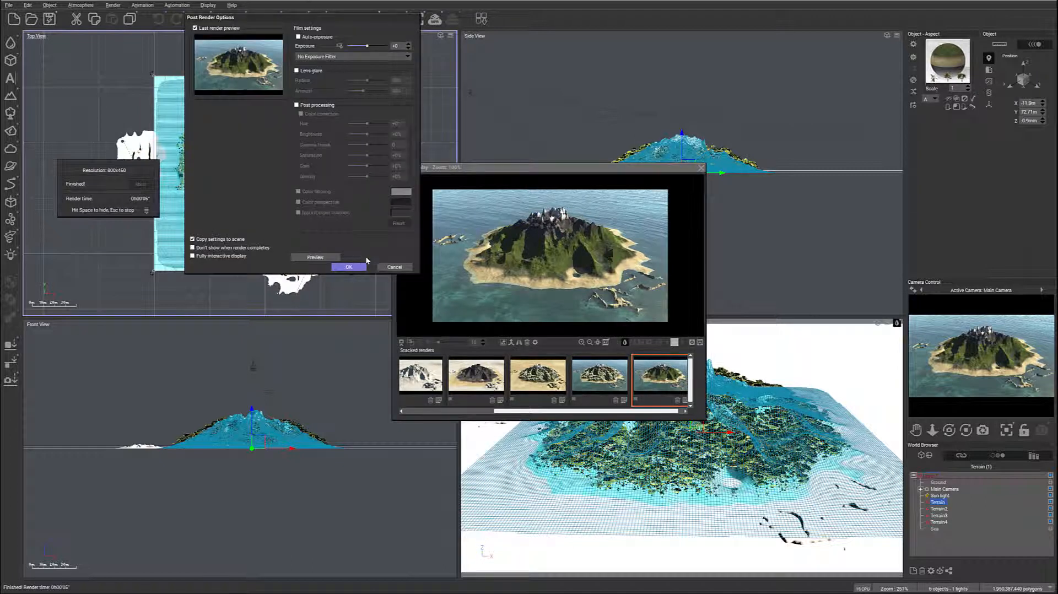
left_click(349, 267)
left_click(701, 168)
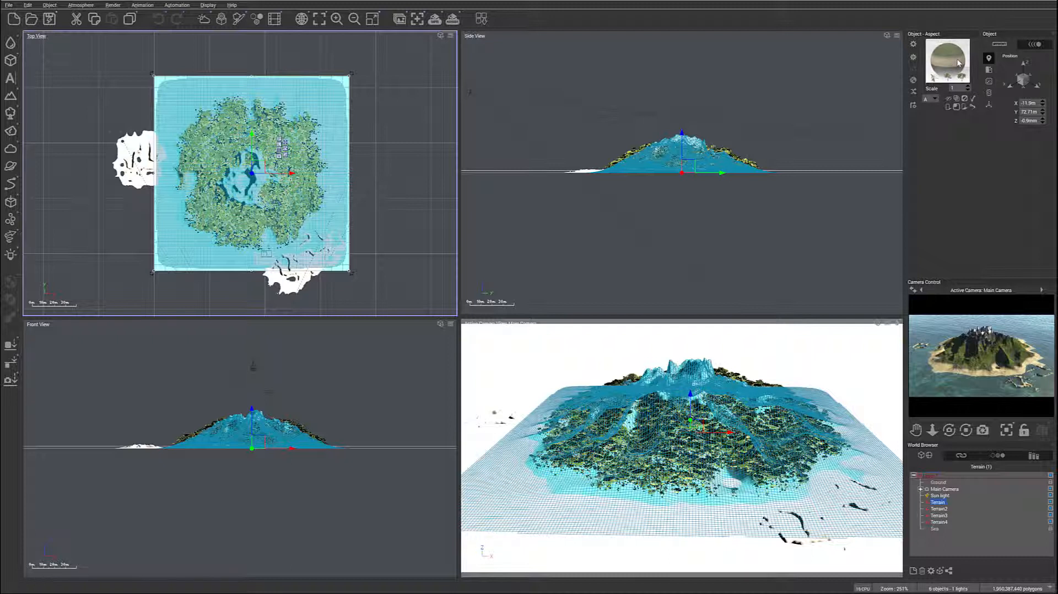
- Open the main Terrain's material and rename its snow layer to "ash"
double_click(955, 60)
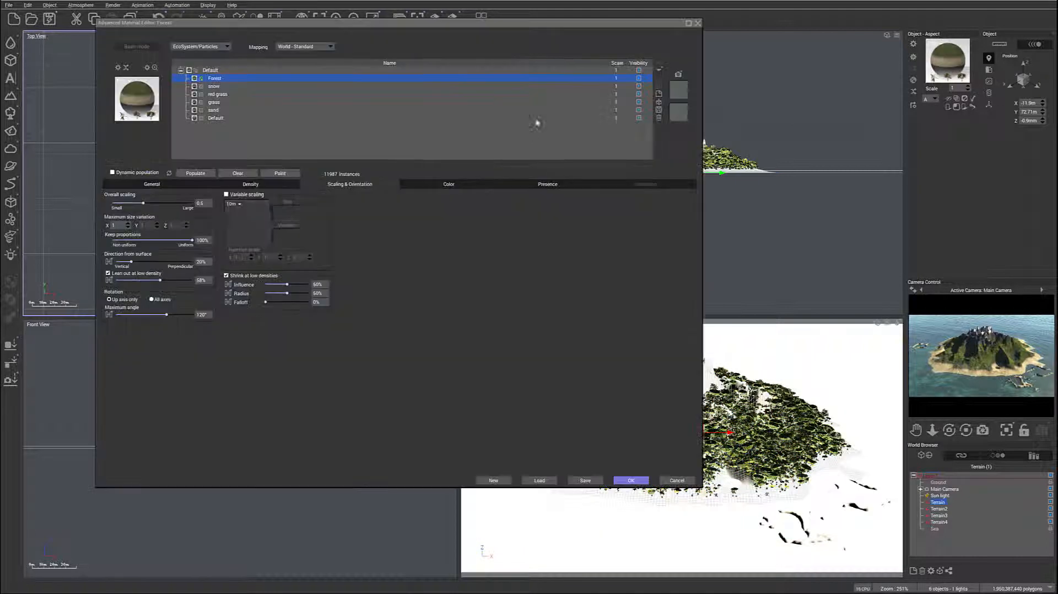
left_click(241, 86)
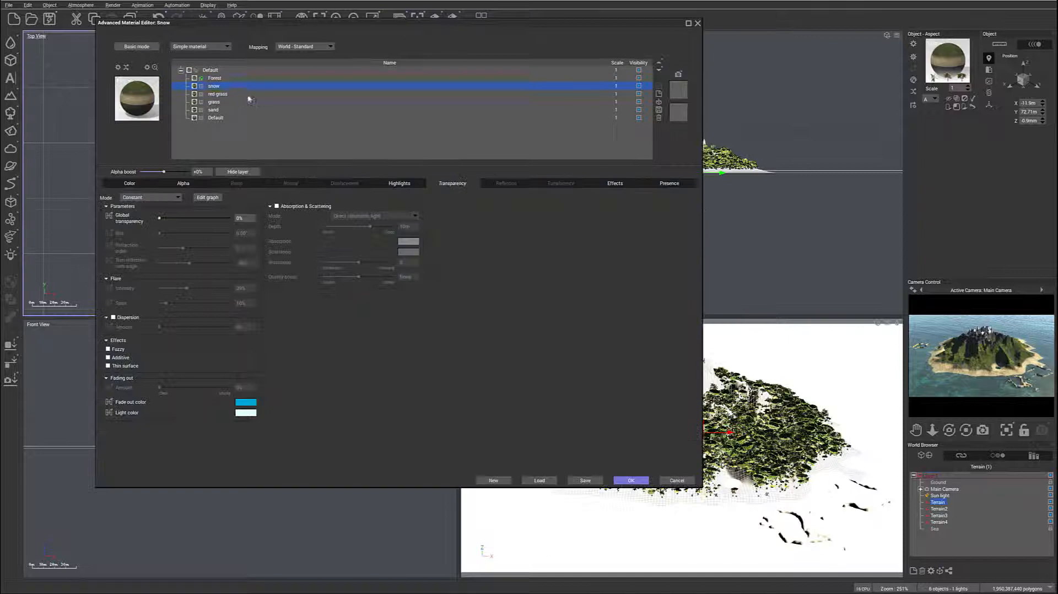
double_click(215, 87)
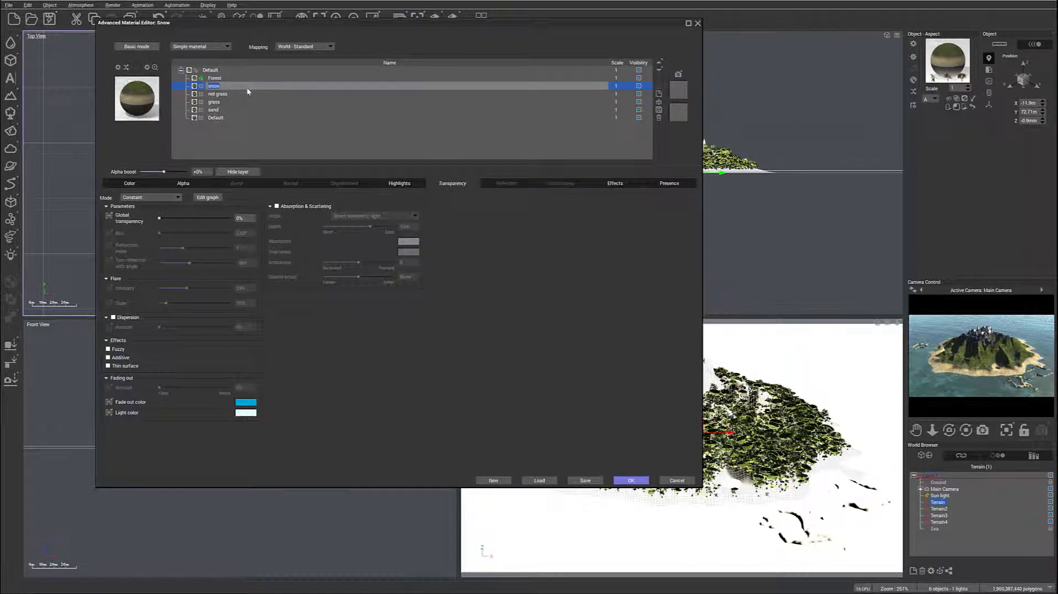
type("so")
key("Return")
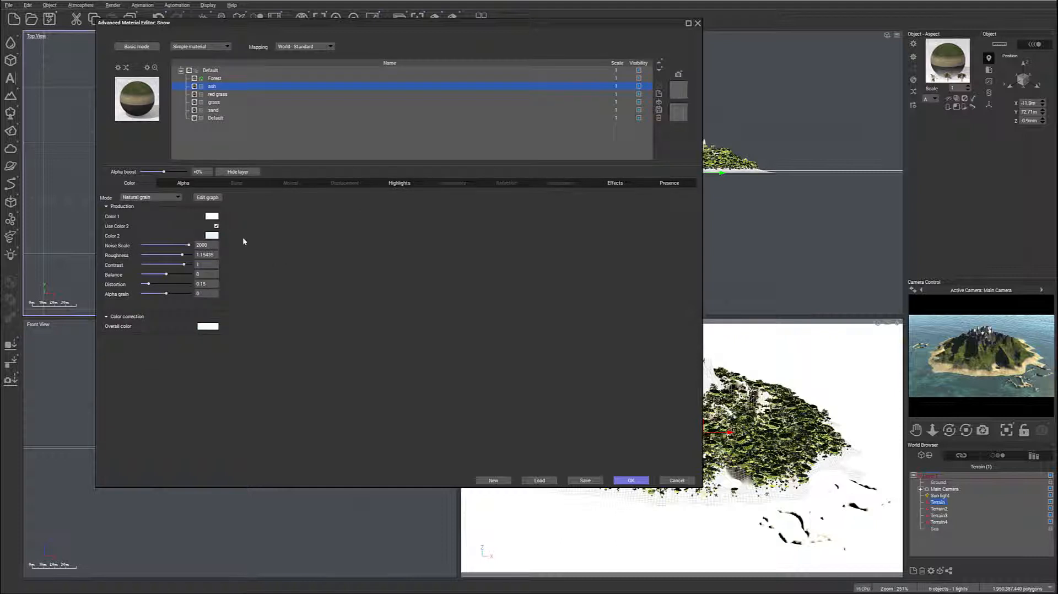
- Change the ash layer's Color 1 to a muted beige
left_click(216, 218)
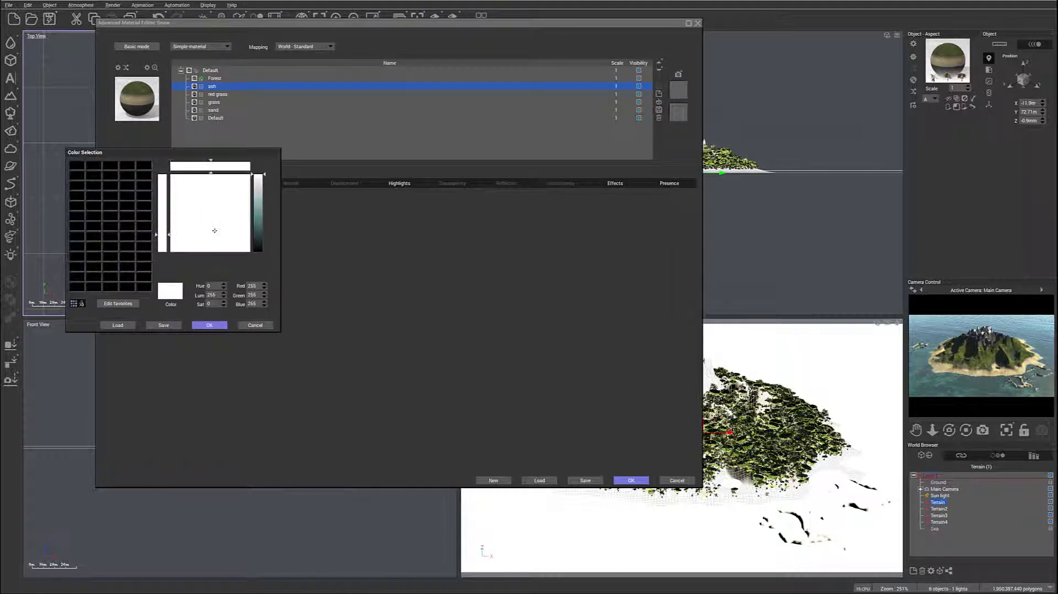
mouse_move(210, 217)
left_mouse_down()
mouse_move(189, 223)
mouse_move(185, 213)
left_mouse_up()
left_click_drag(250, 187, 253, 199)
left_click_drag(185, 216, 181, 231)
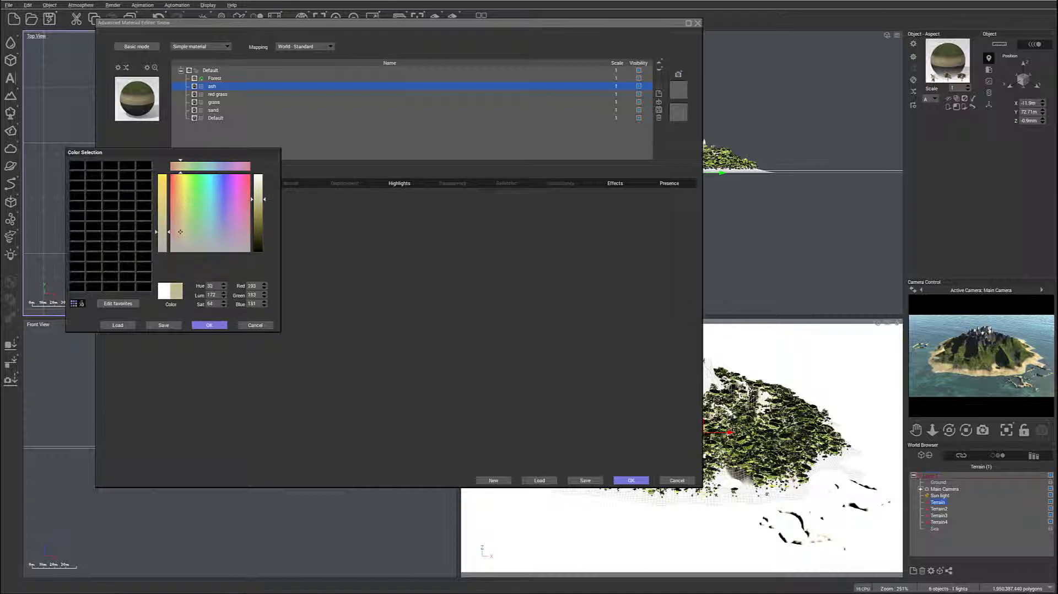
left_click(209, 325)
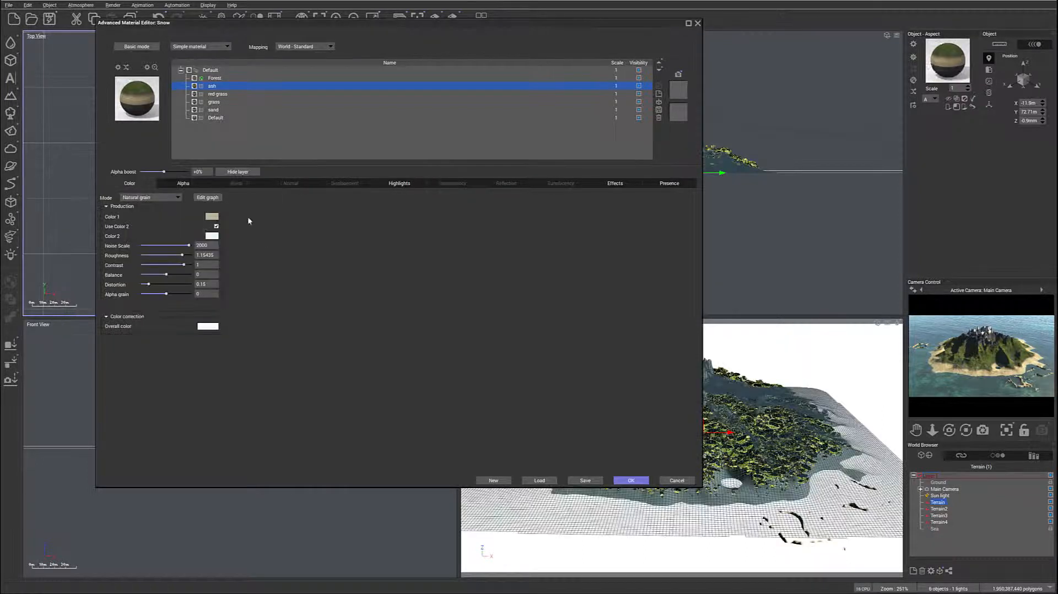
- Change the ash layer's Color 2 to a very dark brown, about RGB 37, 27, 22
left_click(214, 239)
left_click_drag(175, 240, 168, 253)
left_click_drag(250, 251, 247, 264)
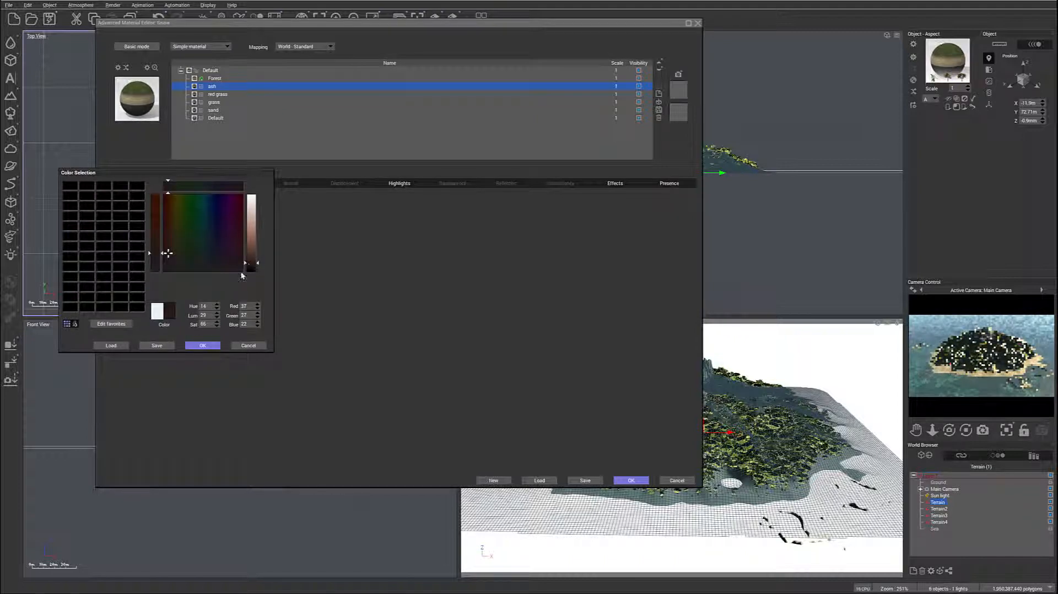
left_click(212, 346)
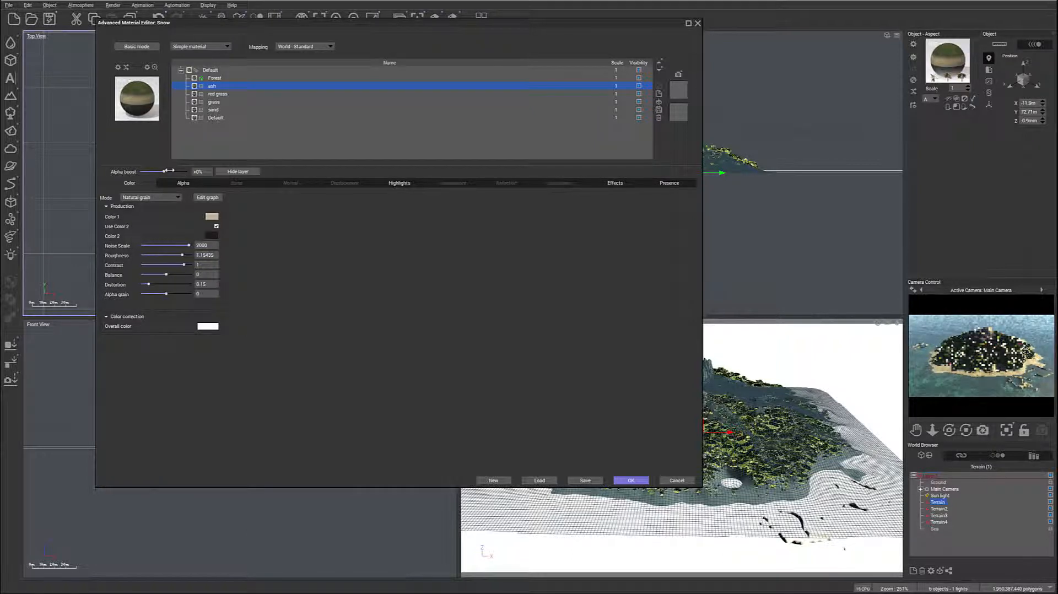
- Lower the ash layer's alpha boost to about -31% and repopulate the Forest EcoSystem layer, accepting the material
left_click_drag(169, 171, 162, 170)
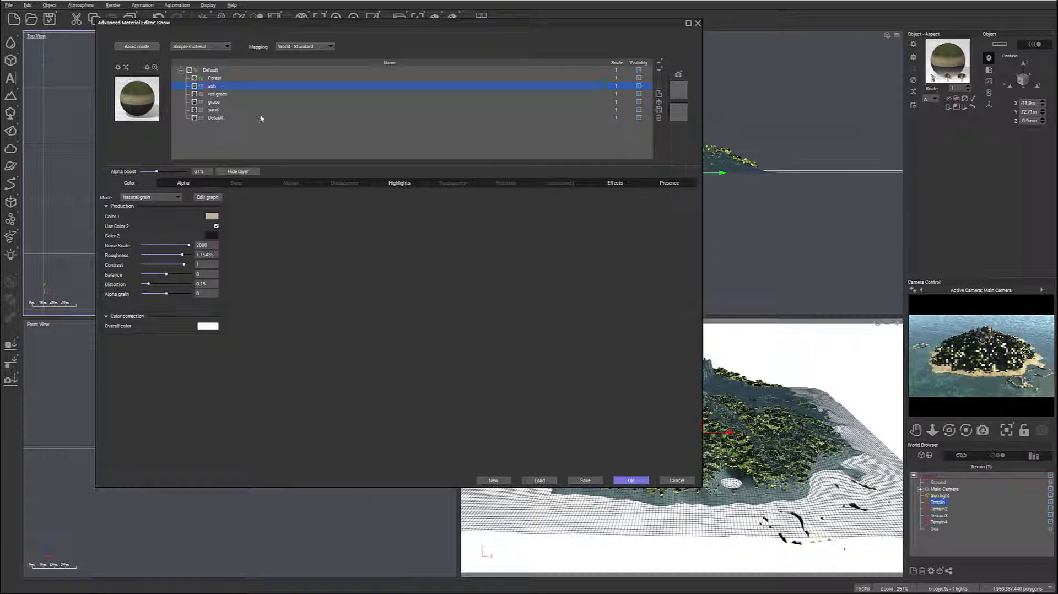
left_click(237, 78)
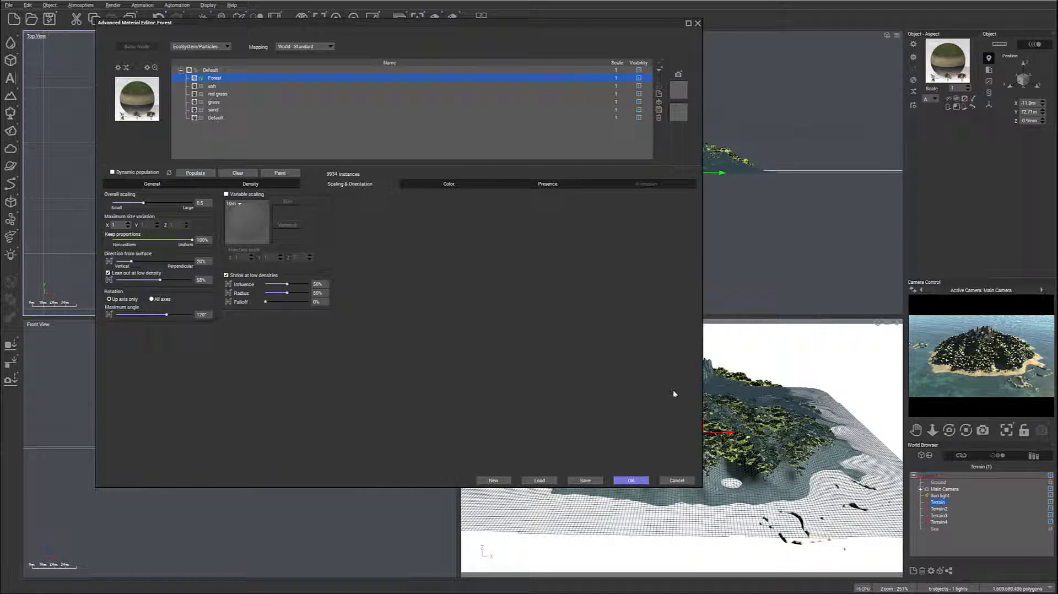
left_click(633, 482)
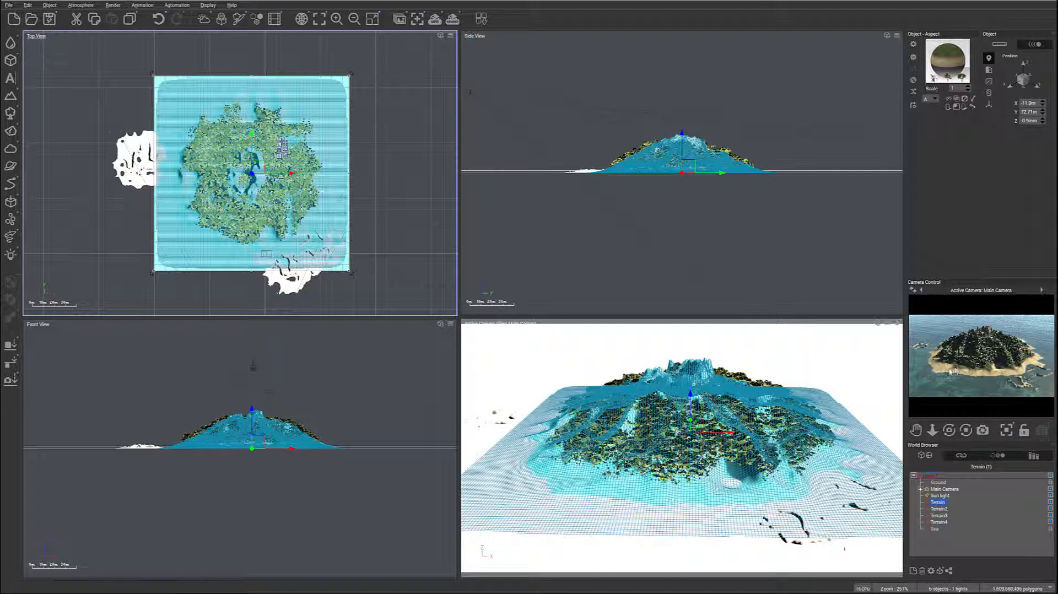
- Set the Forest layer's minimum altitude to 4 m, raise its upper altitude limit slightly, and repopulate the EcoSystem
double_click(949, 64)
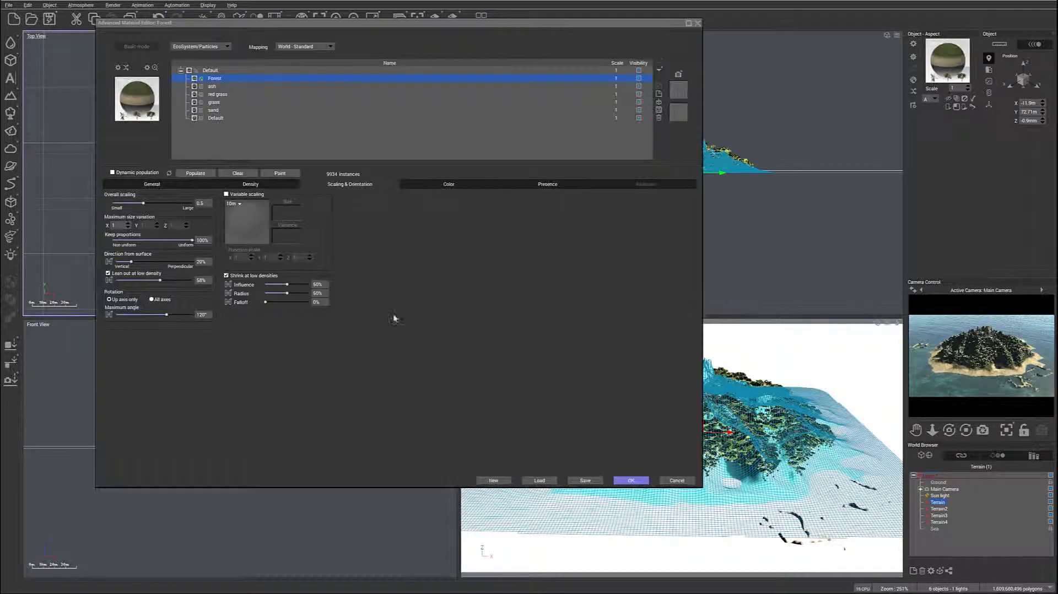
left_click(547, 184)
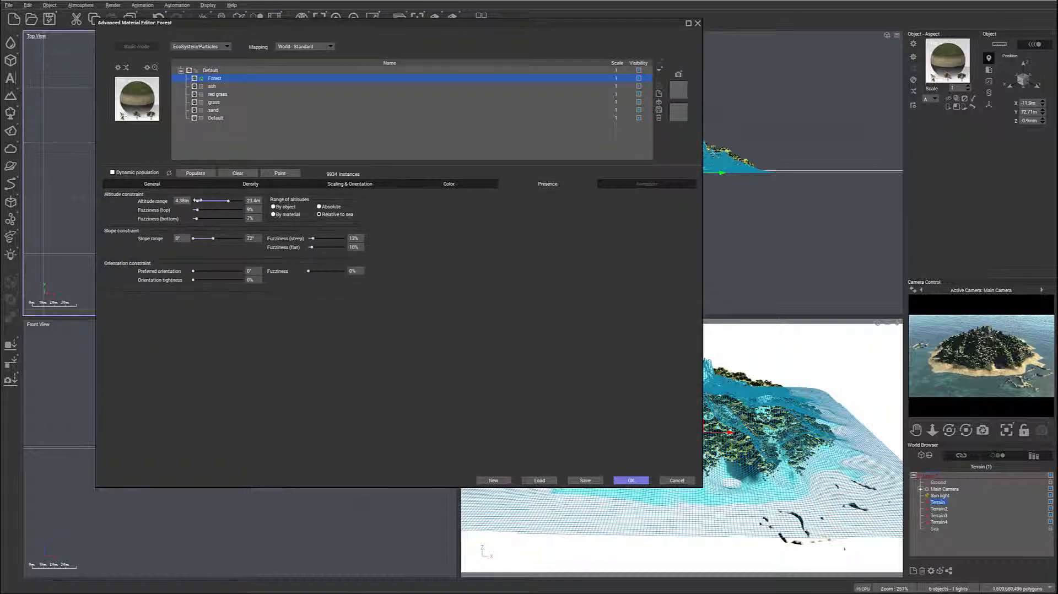
left_click_drag(198, 201, 196, 201)
left_click_drag(194, 200, 199, 201)
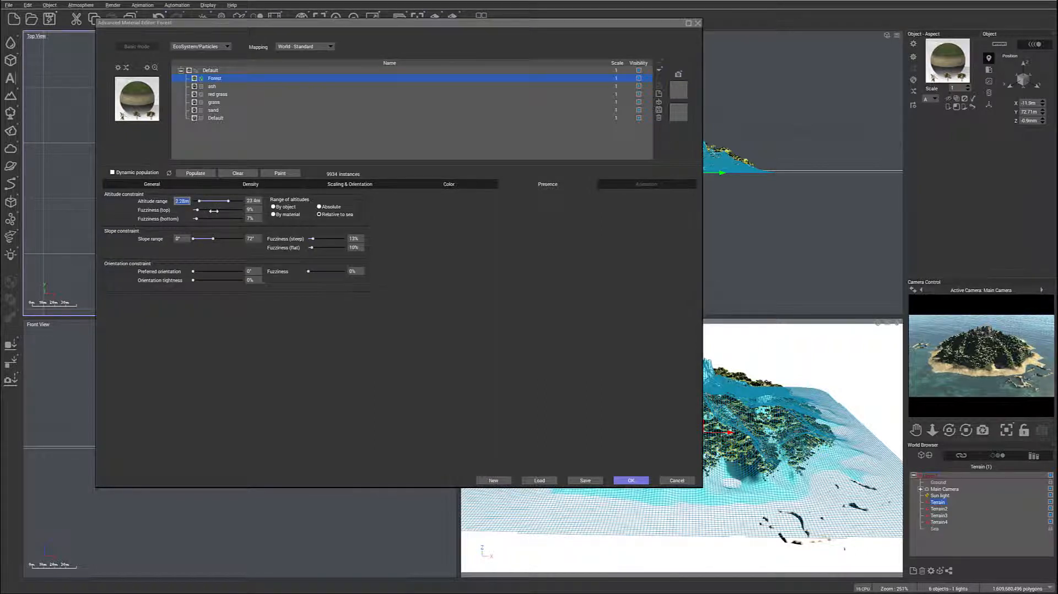
type("4m")
key("Return")
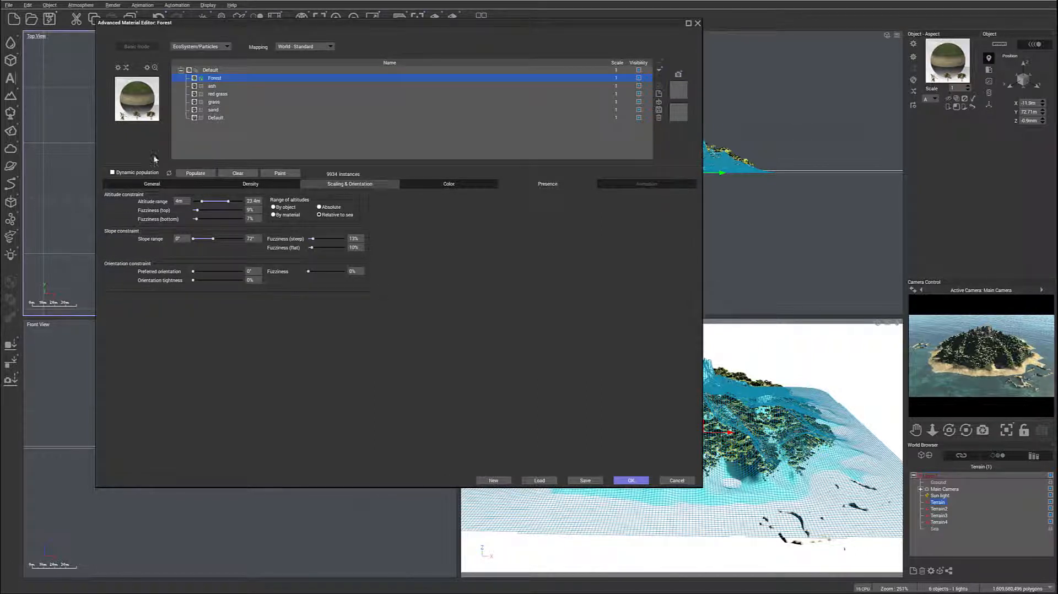
left_click(192, 174)
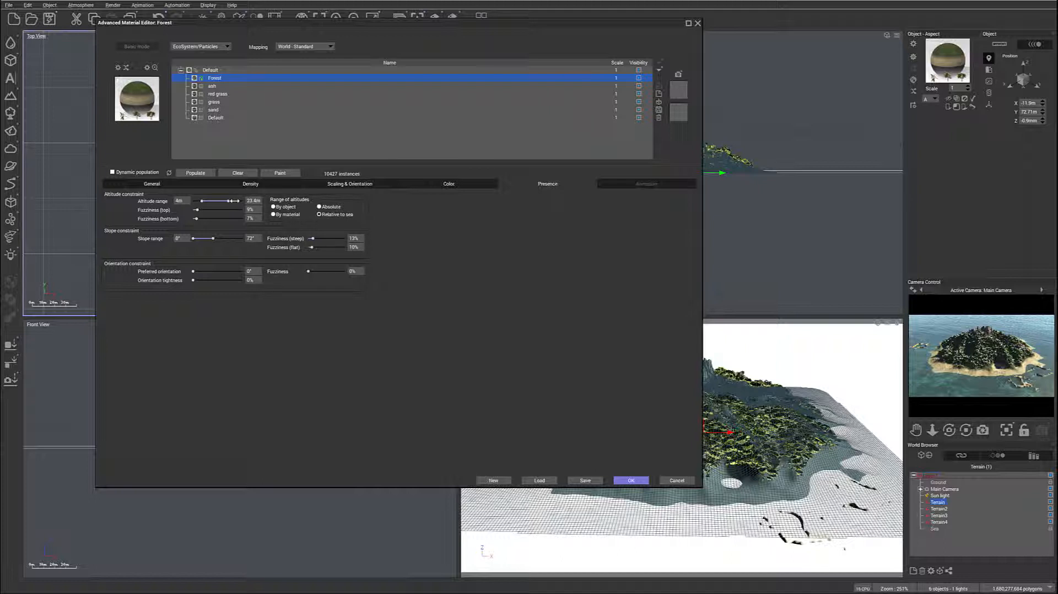
left_click(195, 173)
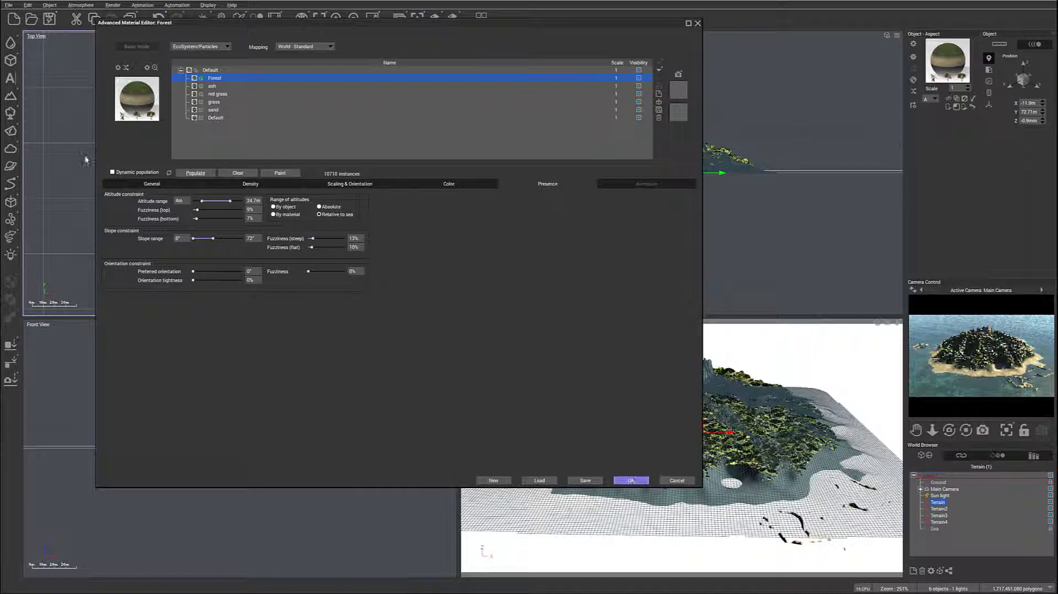
- Add the Kentia plant from the Bushes collection to the Forest layer's EcoSystem population
left_click(144, 183)
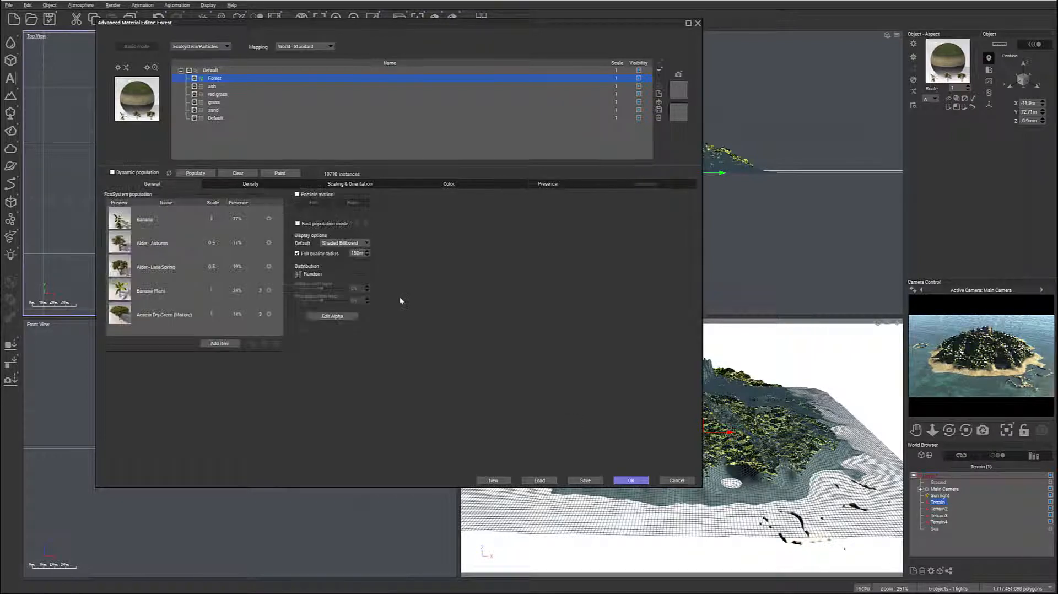
left_click(220, 345)
left_click(242, 356)
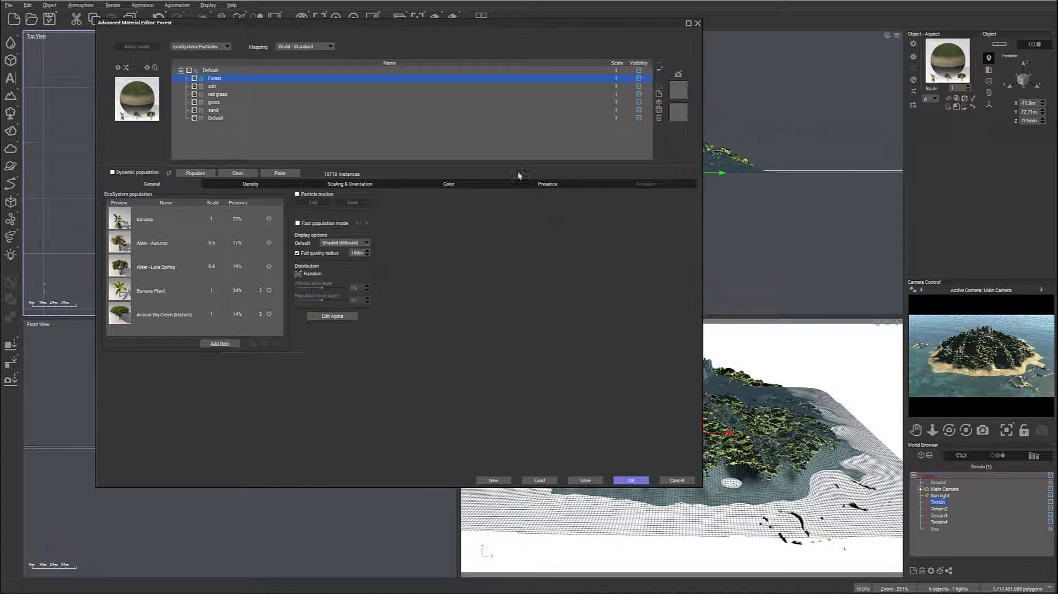
left_click(284, 72)
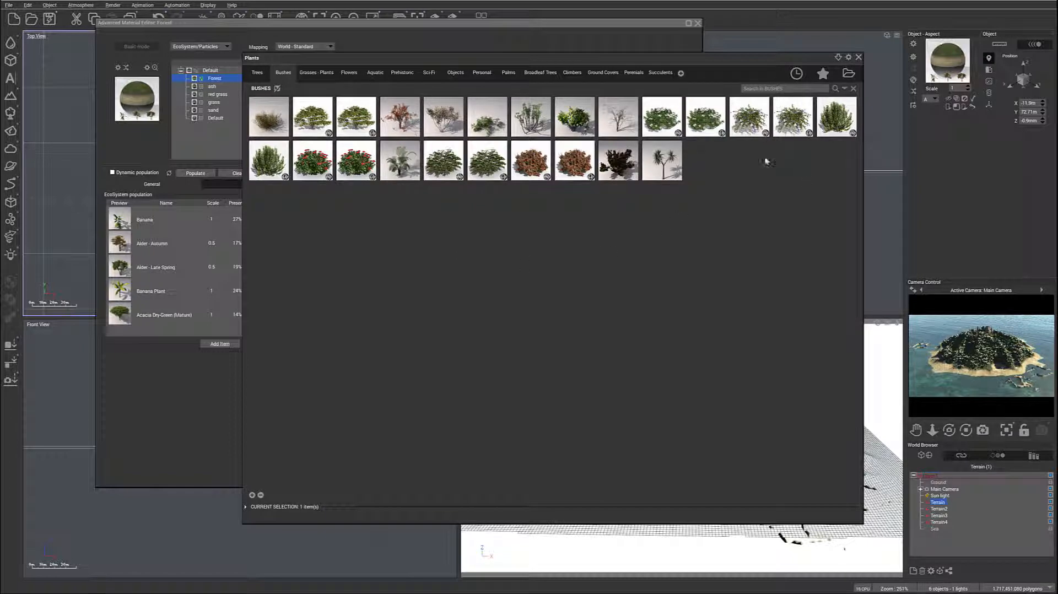
mouse_move(488, 118)
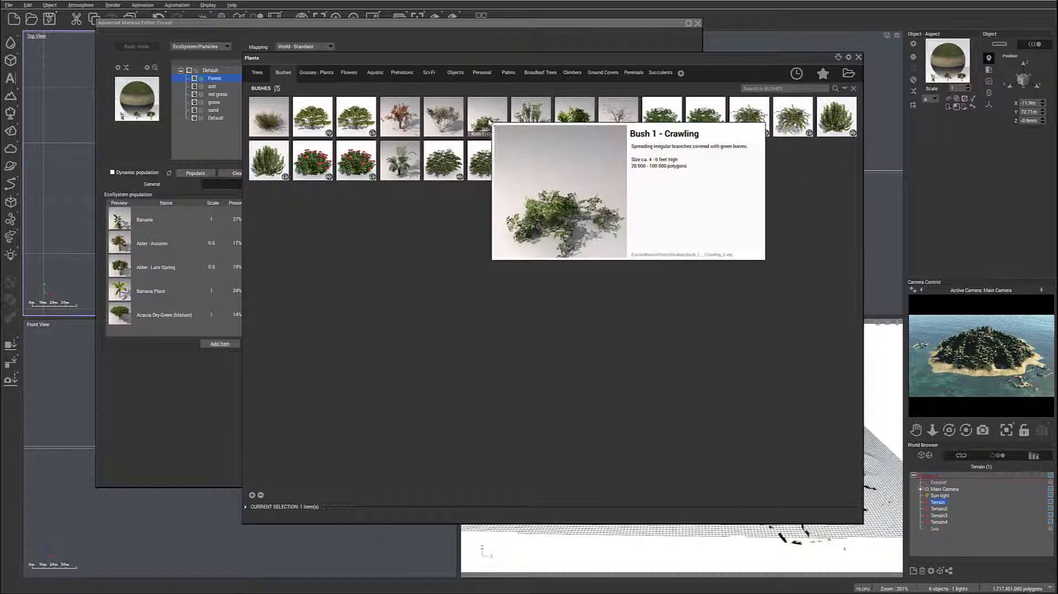
double_click(400, 160)
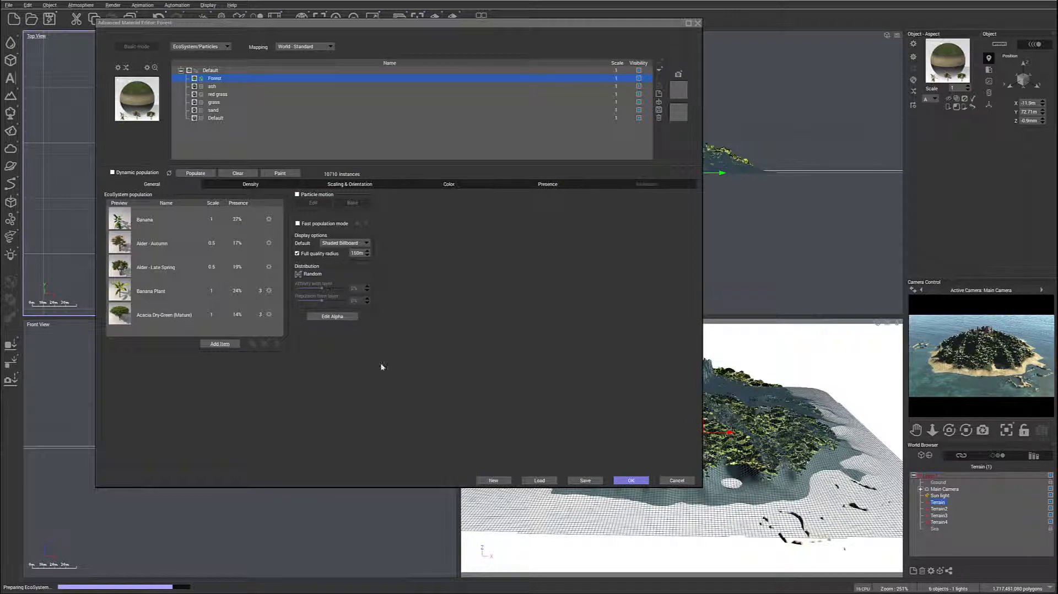
- Raise the Kentia's presence to 23% and repopulate the Forest EcoSystem
scroll(259, 301, "down", 1)
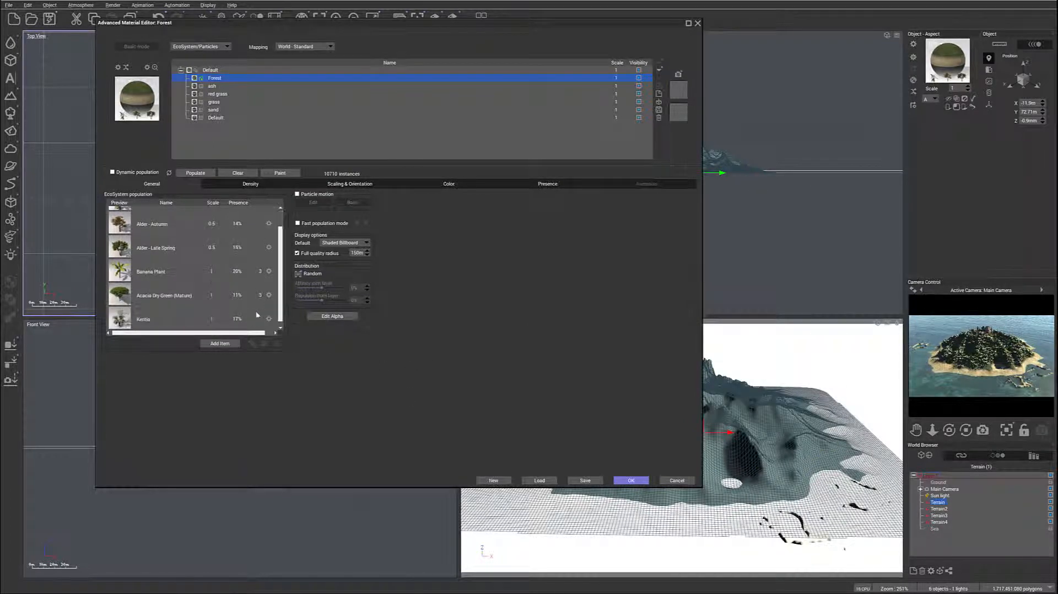
left_click(247, 318)
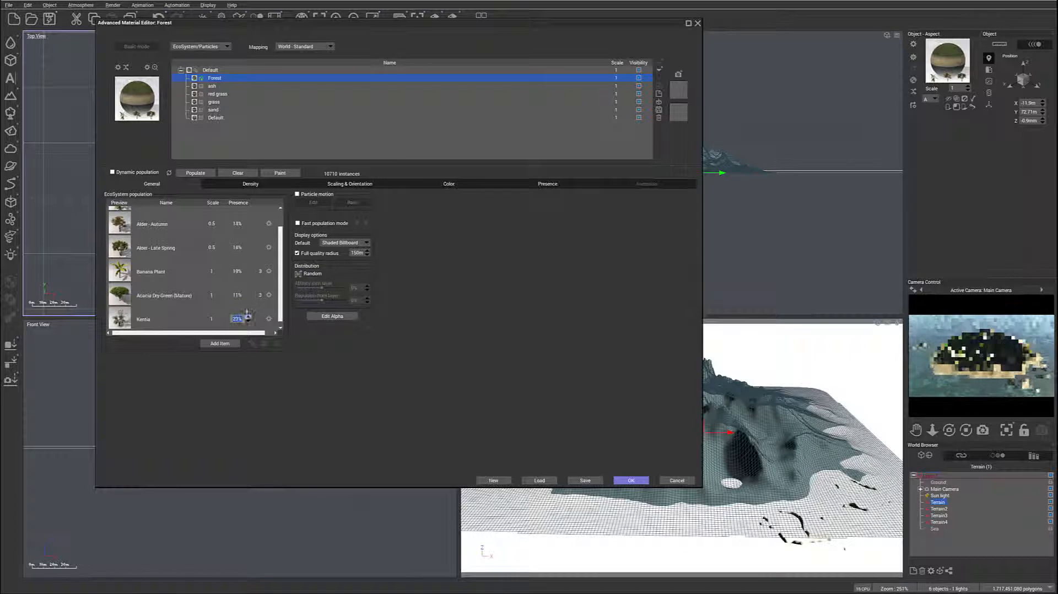
left_click(204, 176)
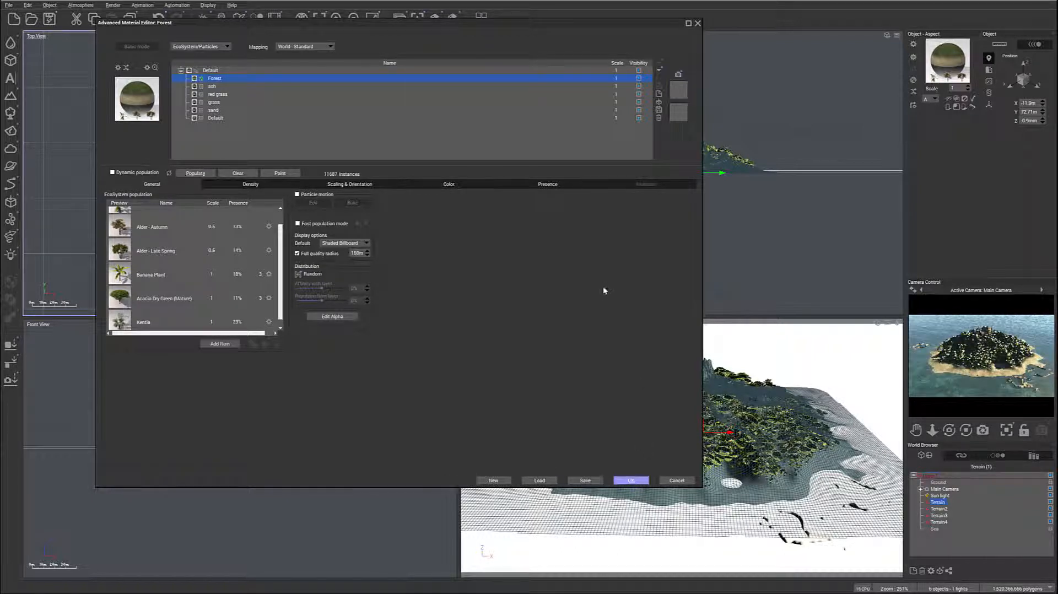
- Accept the terrain material and render the island with the denser forest, closing the render display when done
key("Return")
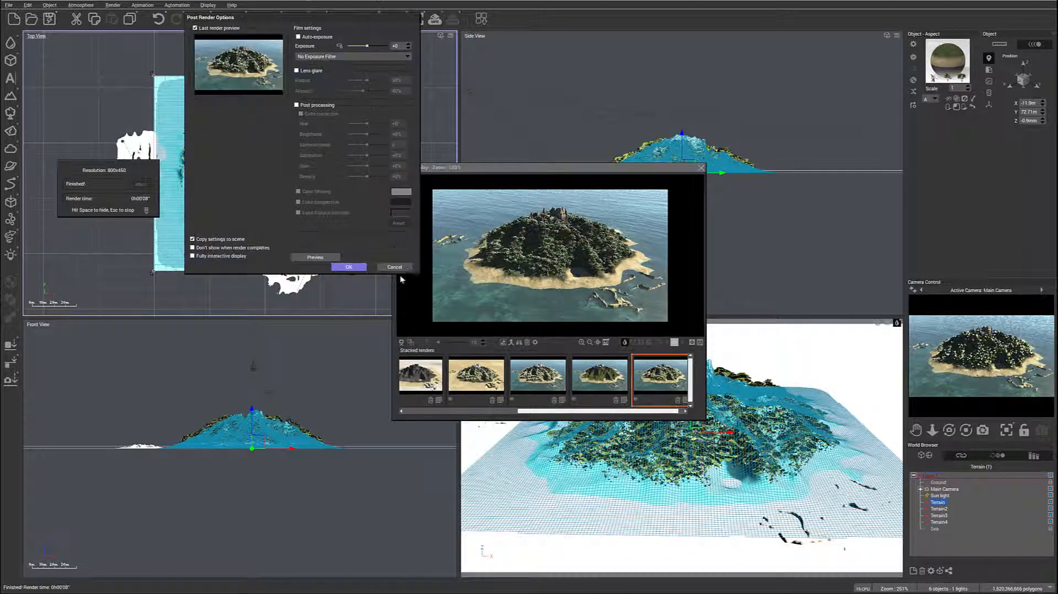
left_click(354, 267)
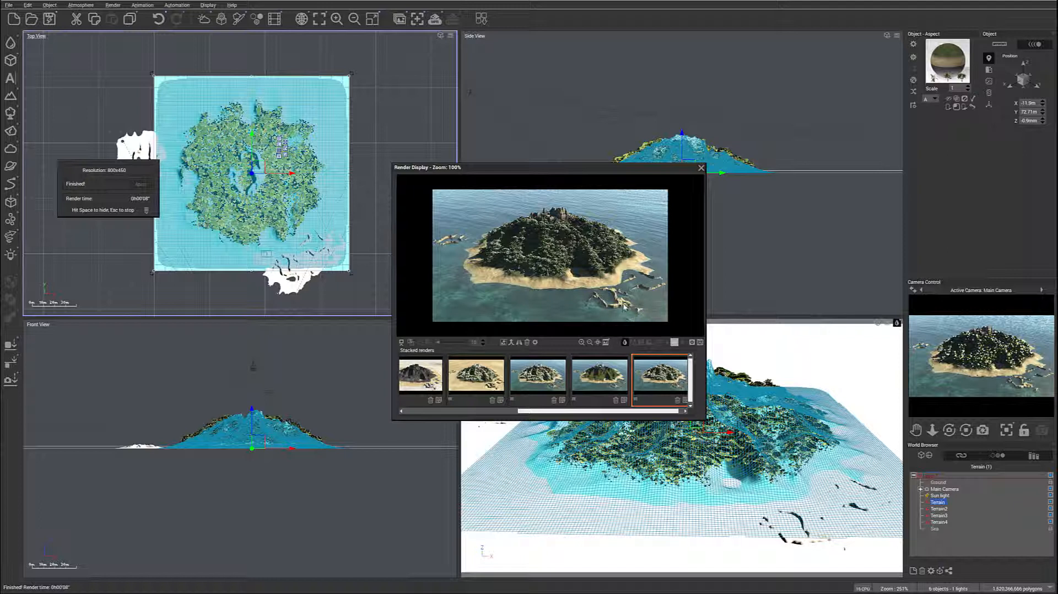
left_click(701, 168)
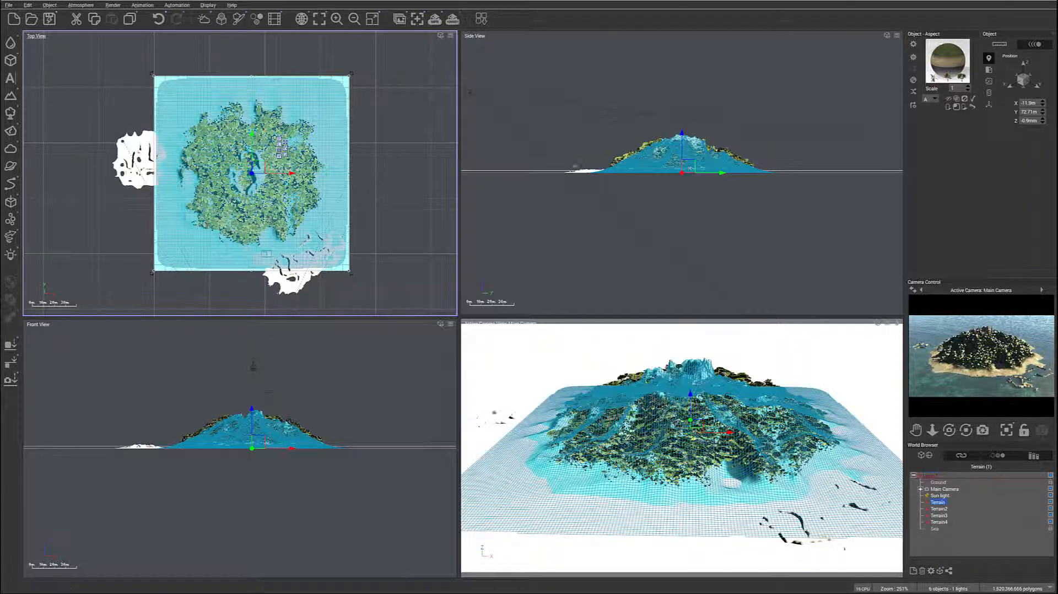
- Select Terrain2, Terrain3 and Terrain4 together and remove the snow layer from their shared material
left_click(940, 510)
left_click(939, 522, "shift")
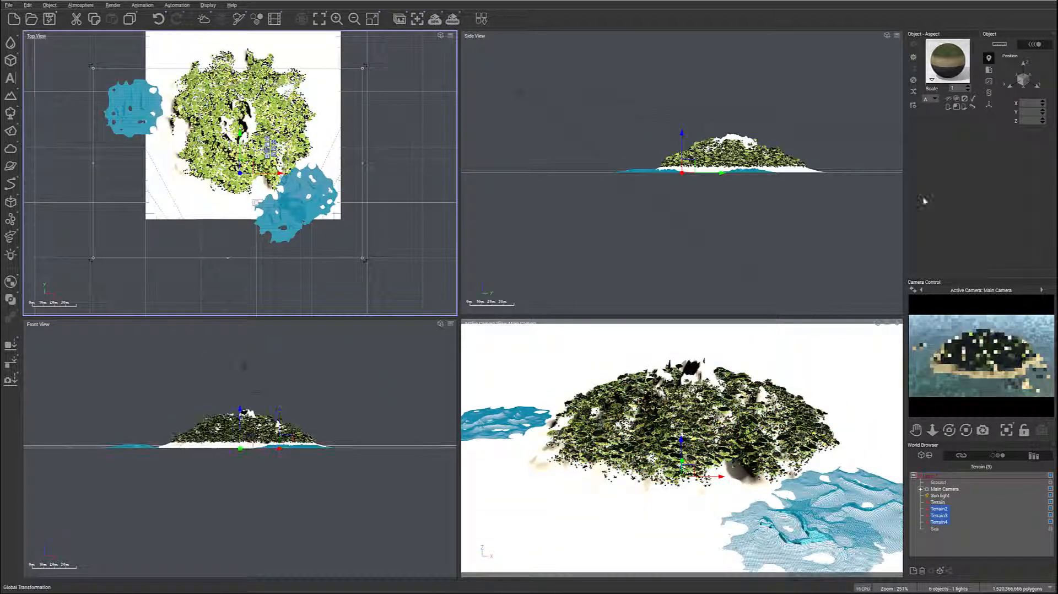
double_click(947, 60)
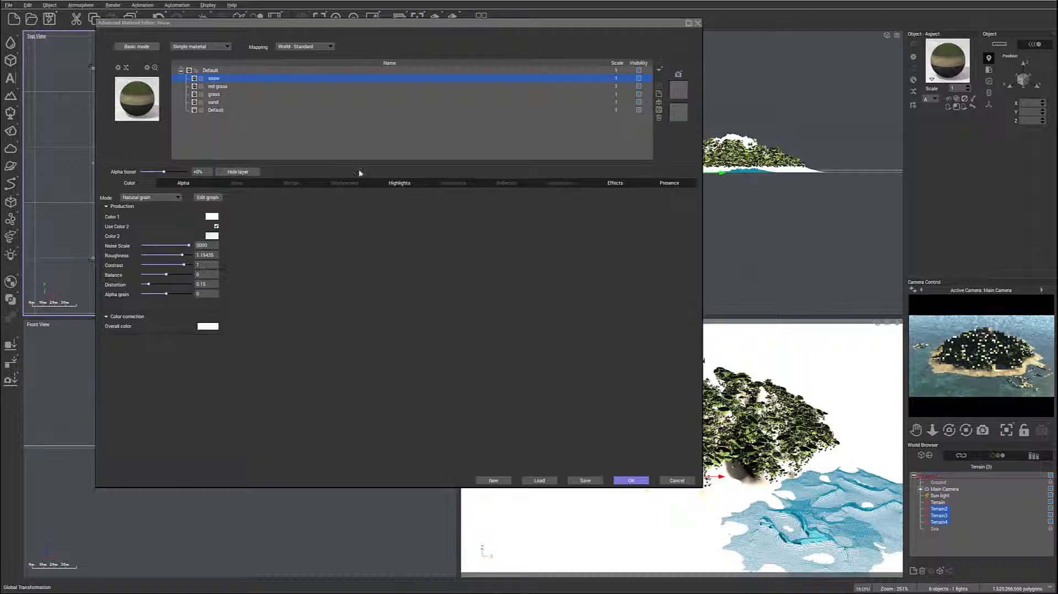
double_click(231, 78)
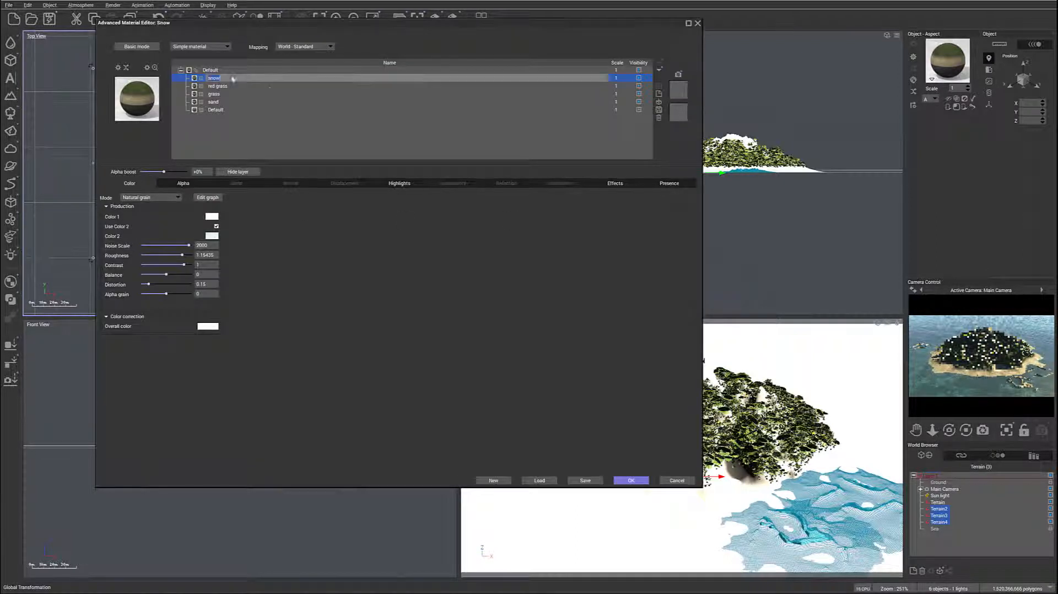
left_click(659, 118)
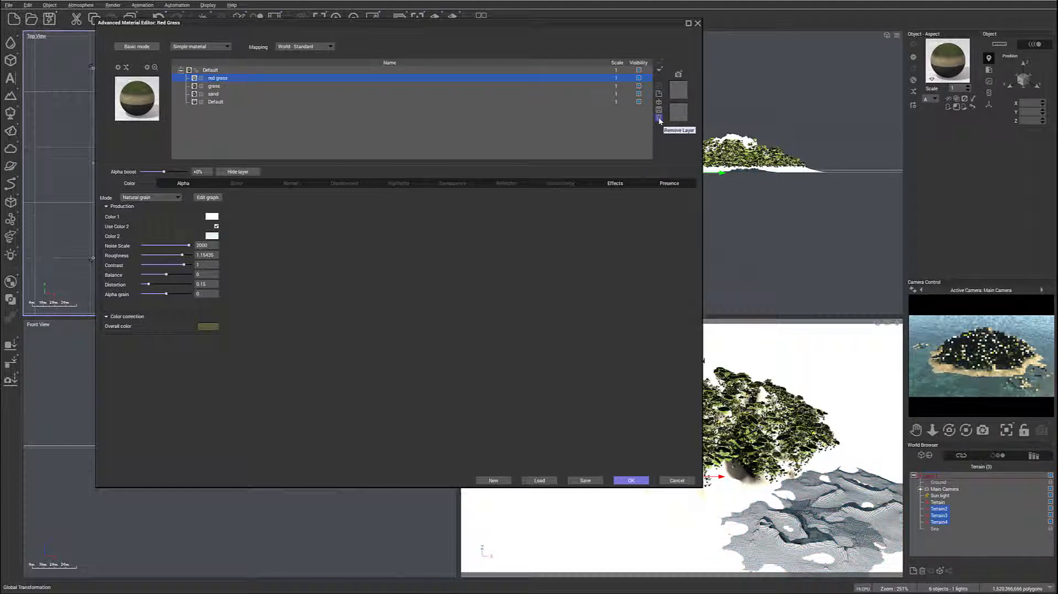
- Remove the red grass and grass layers from the islets' shared material, keeping the sand and Default layers
left_click(659, 119)
left_click(660, 118)
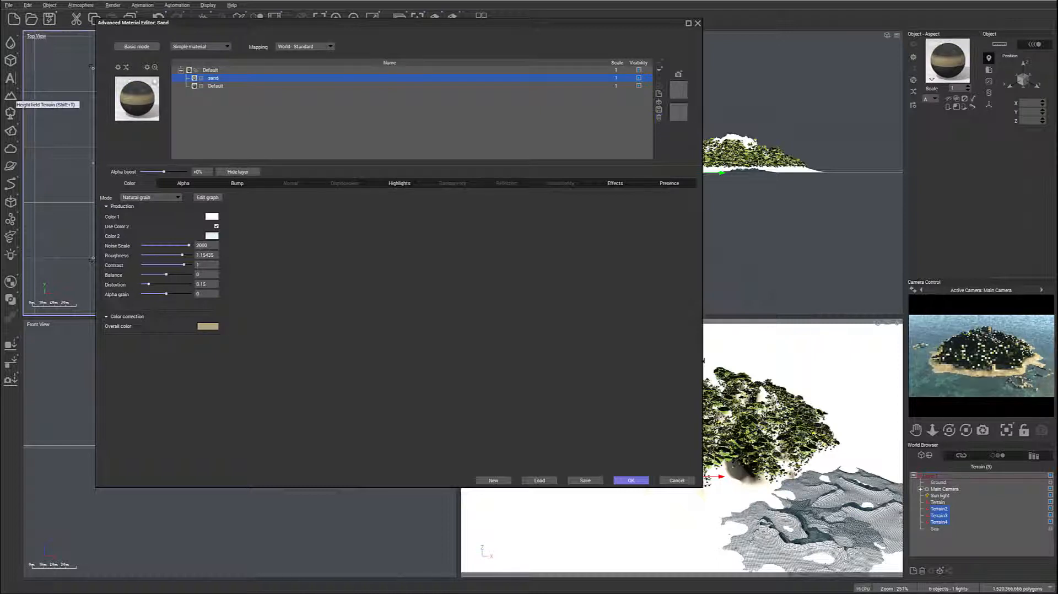
- Limit the sand layer's presence with a negative alpha boost, a narrow slope range starting at 0° and slight flat-slope fuzziness
left_click(671, 183)
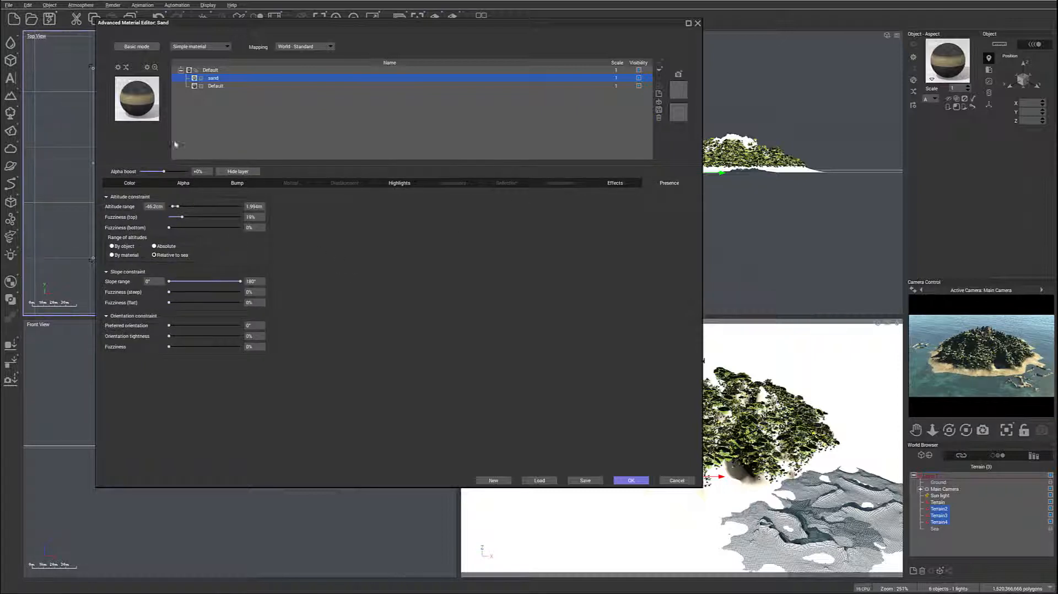
left_click_drag(151, 171, 151, 171)
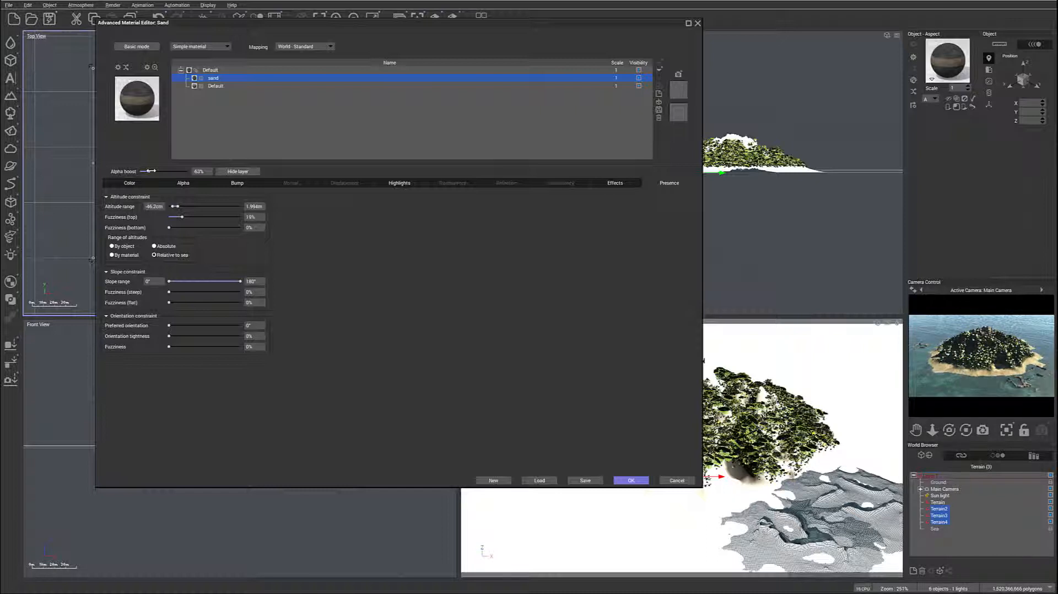
left_click_drag(241, 282, 171, 281)
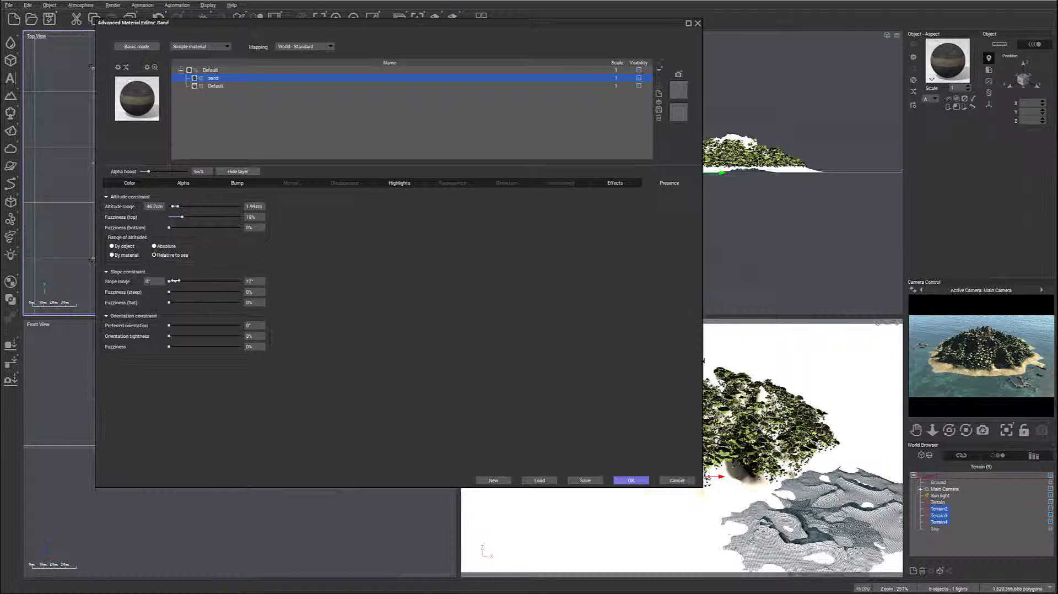
left_click_drag(158, 169, 162, 171)
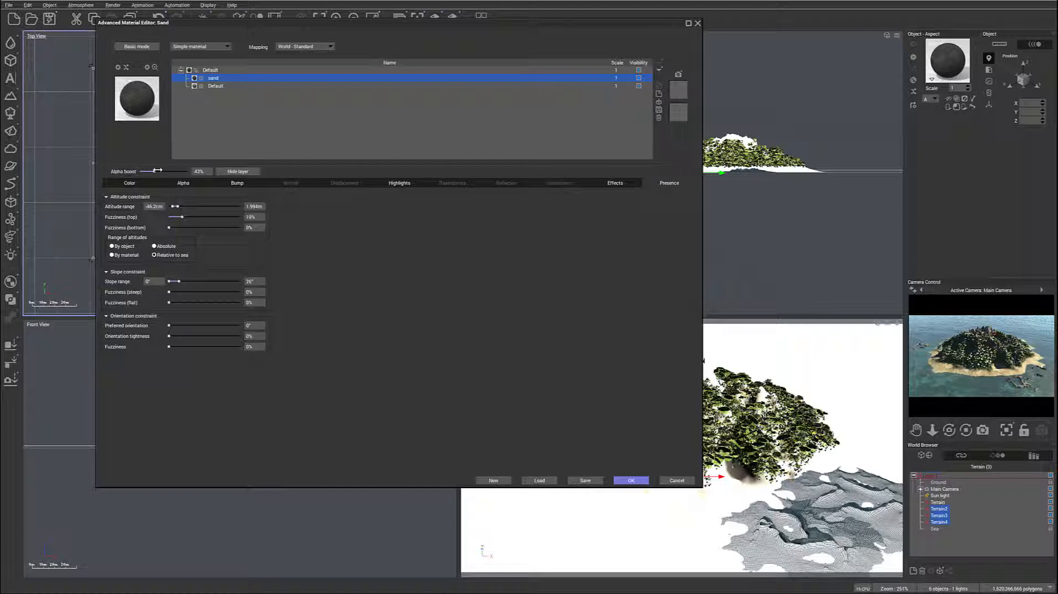
left_click_drag(158, 171, 155, 171)
left_click_drag(169, 302, 170, 303)
- Accept the islet material and render the island scene with the darker islets, closing the render display when done
left_click(618, 482)
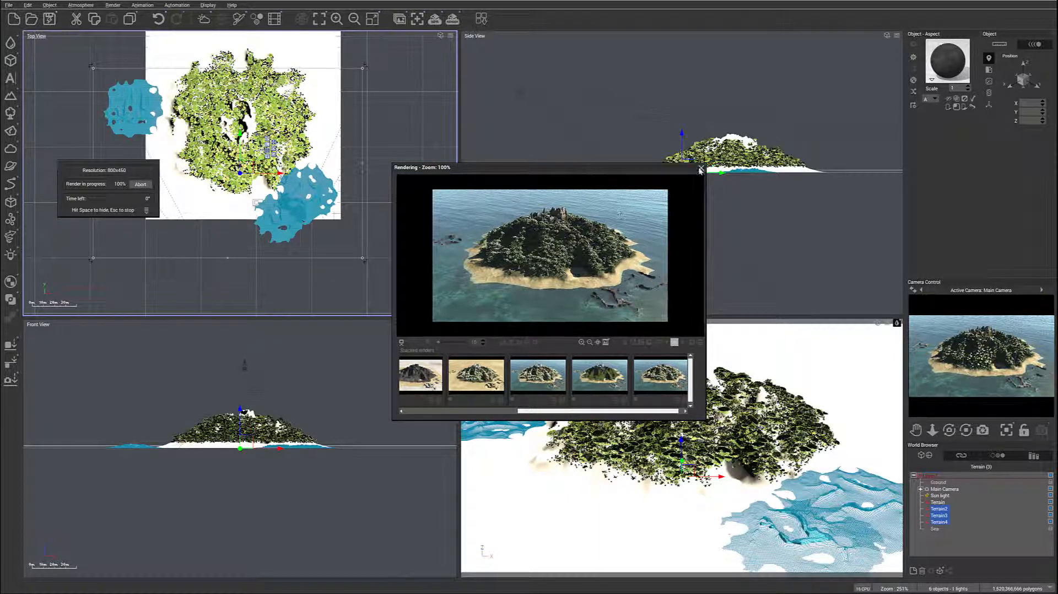
left_click(349, 267)
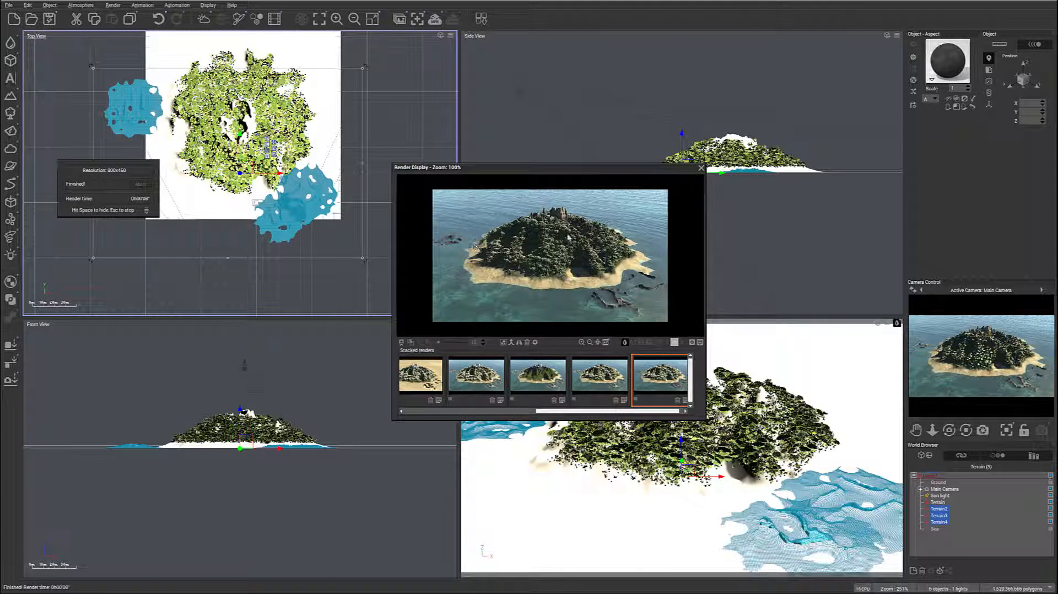
left_click(701, 168)
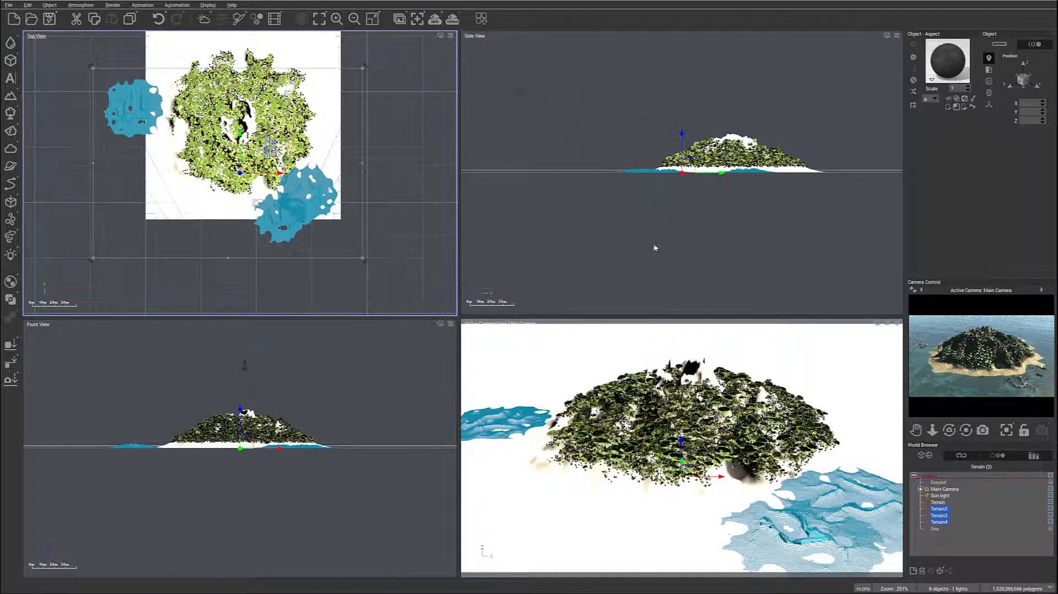